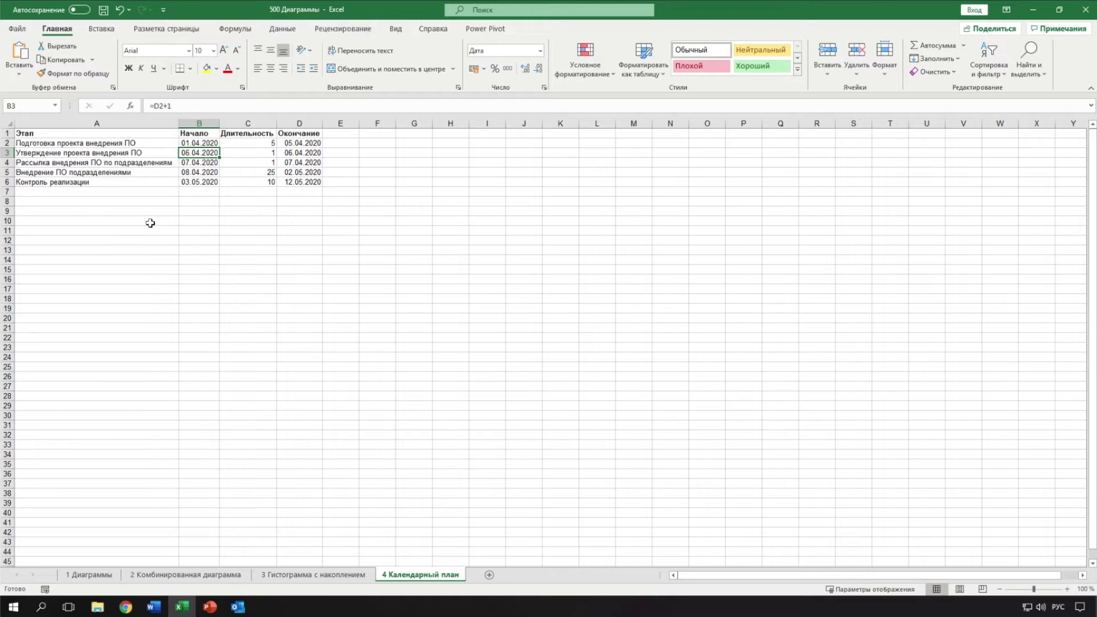
- Examine the project stages in the table with their start dates, durations and the end-date formula
click(115, 198)
drag(86, 145, 90, 175)
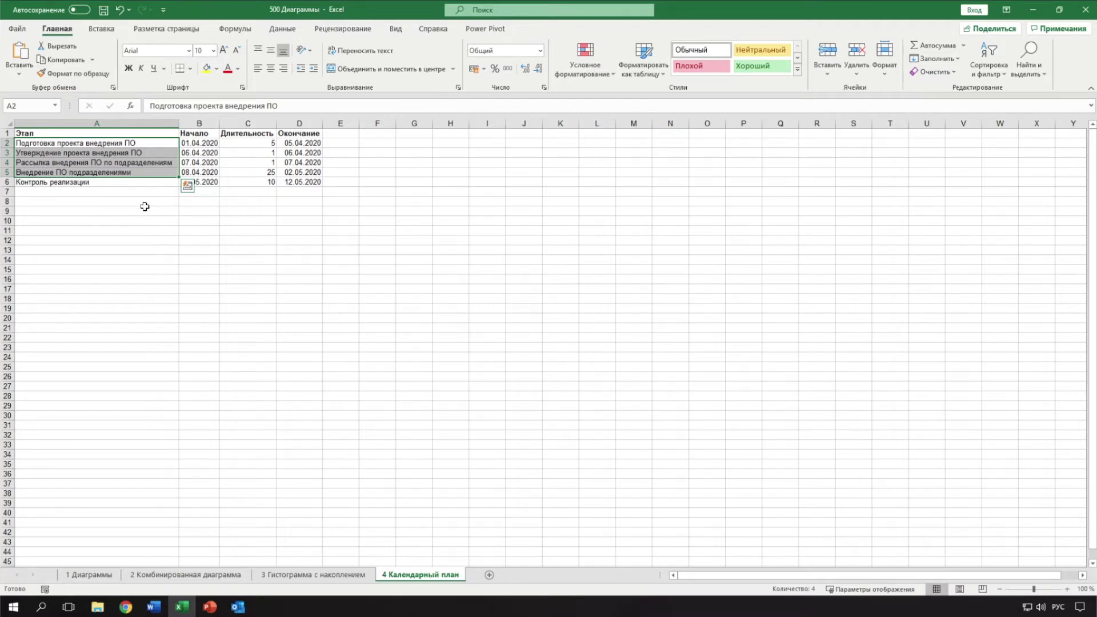
click(146, 184)
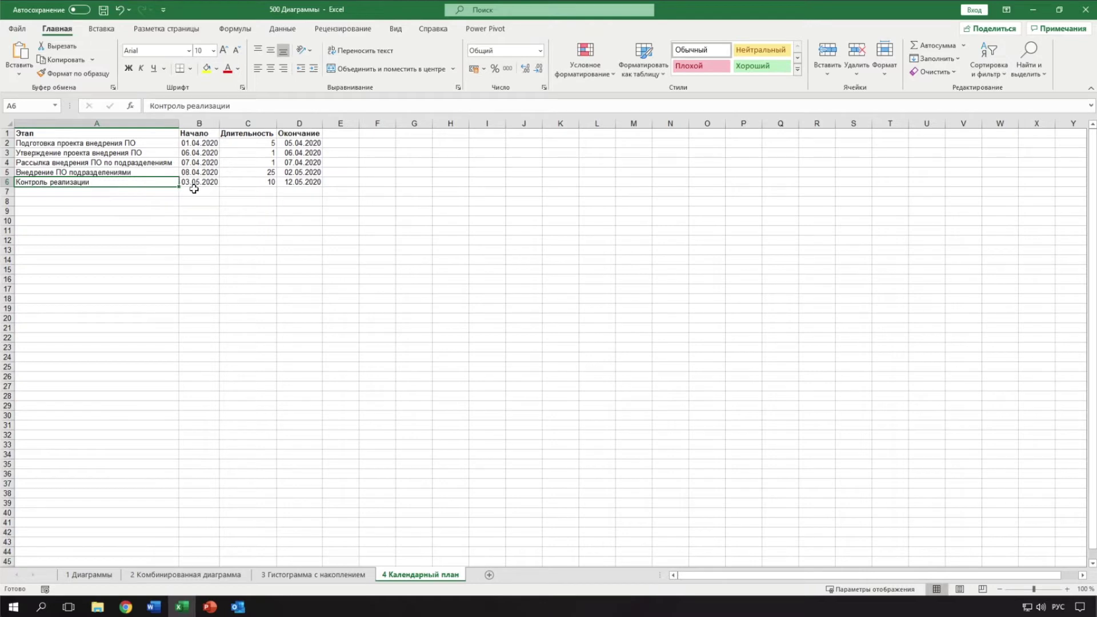
click(72, 143)
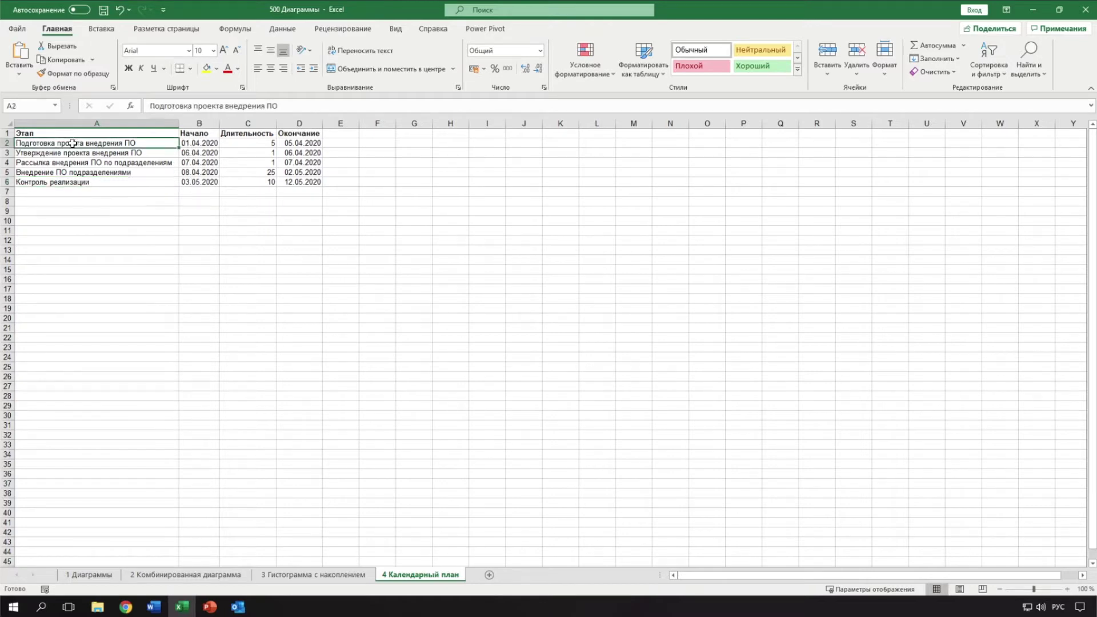
click(209, 145)
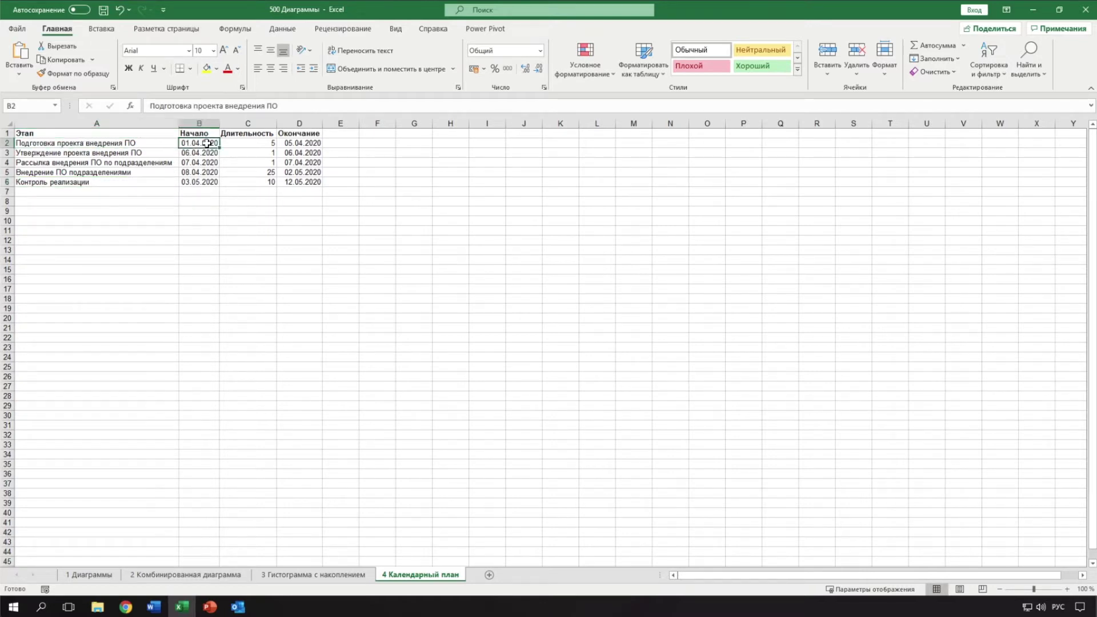
click(313, 144)
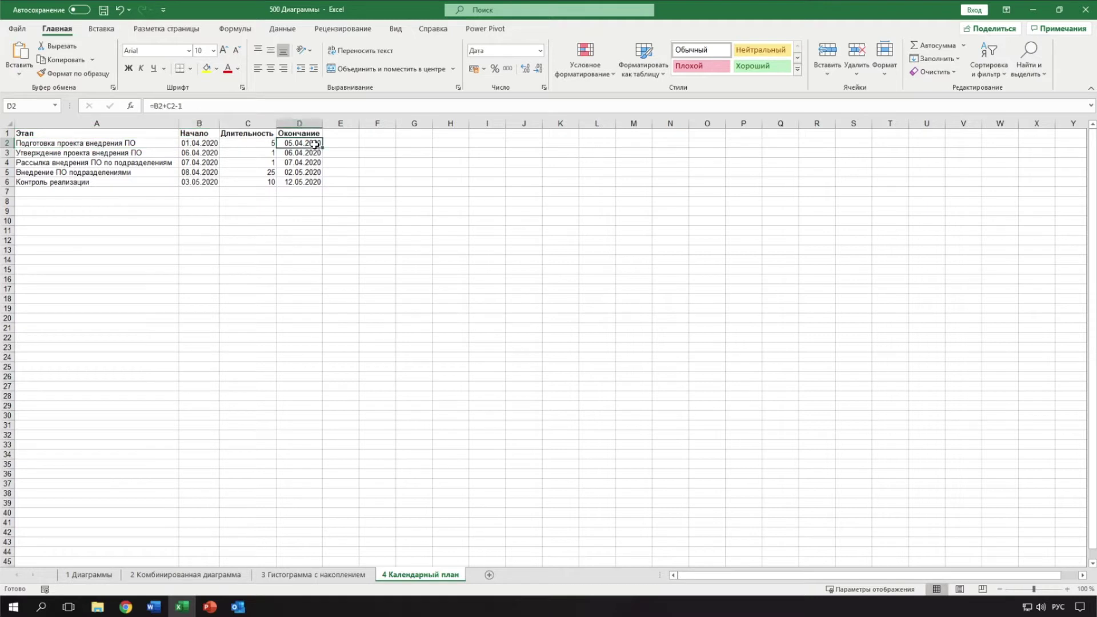
click(400, 170)
click(253, 144)
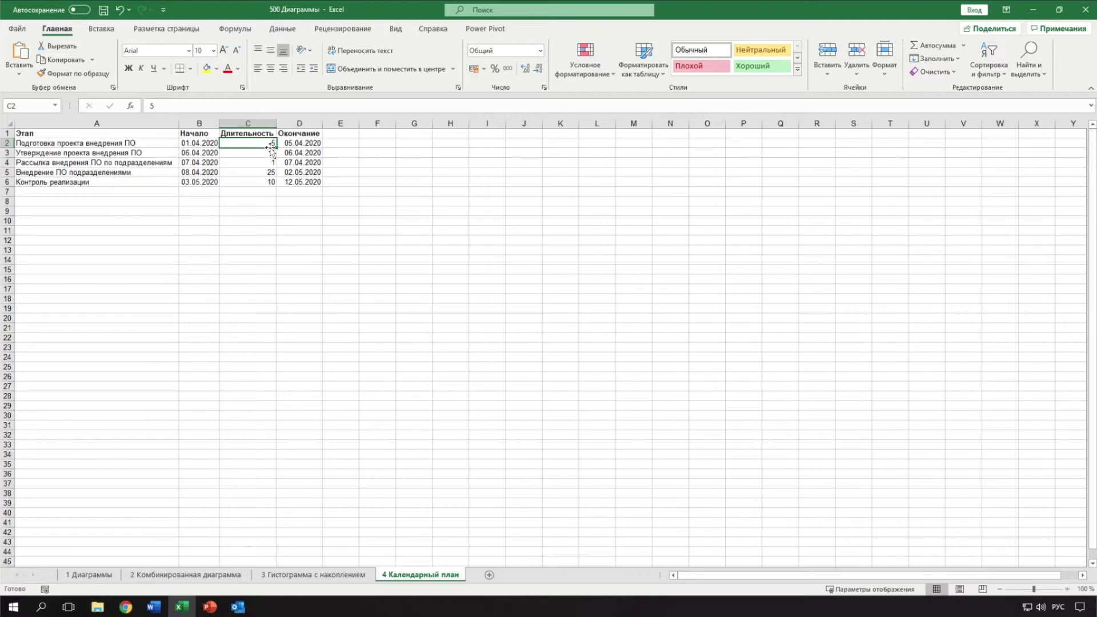
- Insert a stacked bar chart from A1:B6 and place it below the table, enlarged to about 21.3 by 12.2 cm
drag(136, 133, 198, 183)
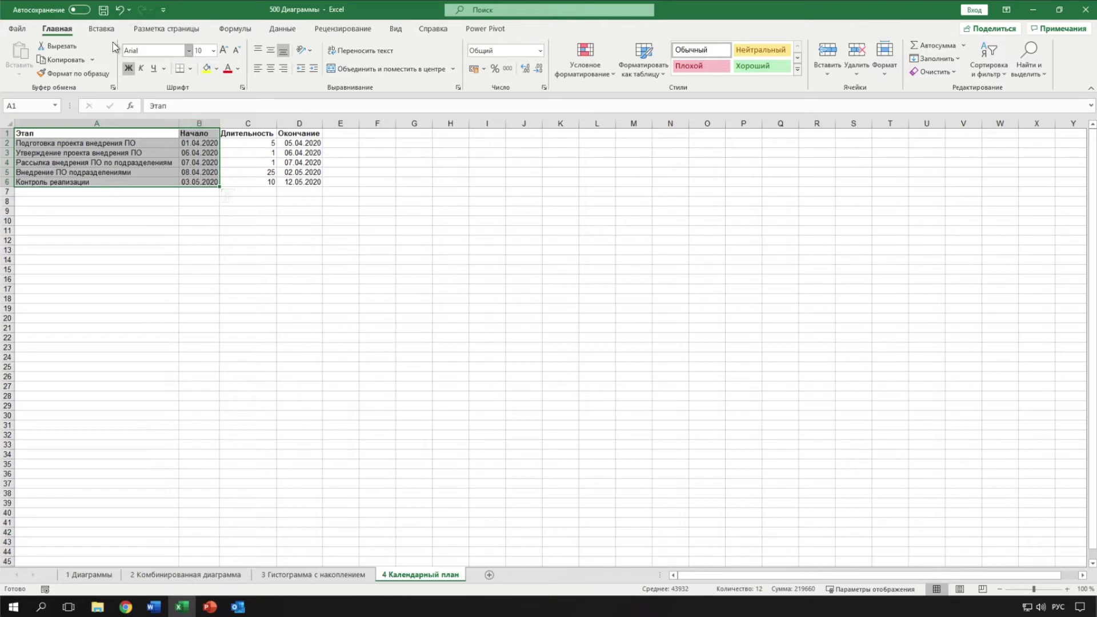
click(101, 29)
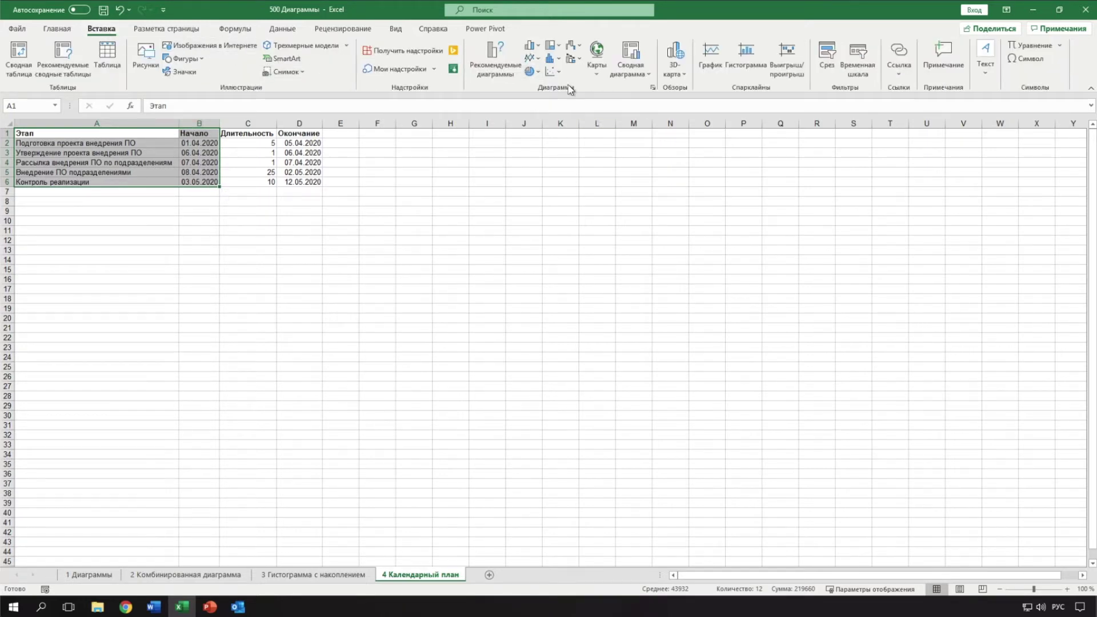
click(536, 48)
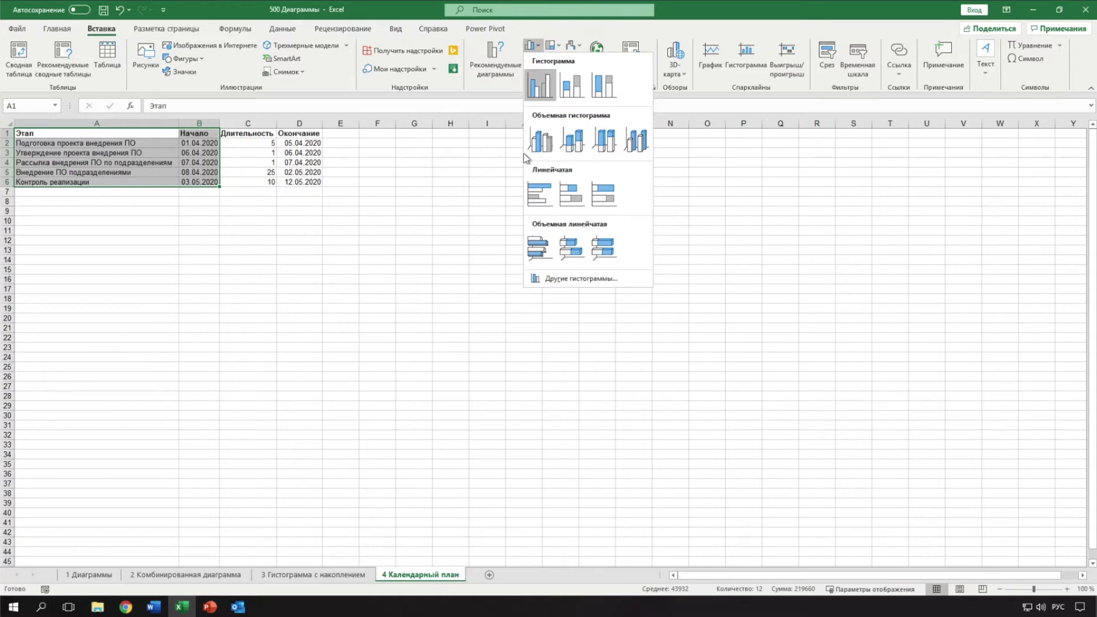
click(570, 202)
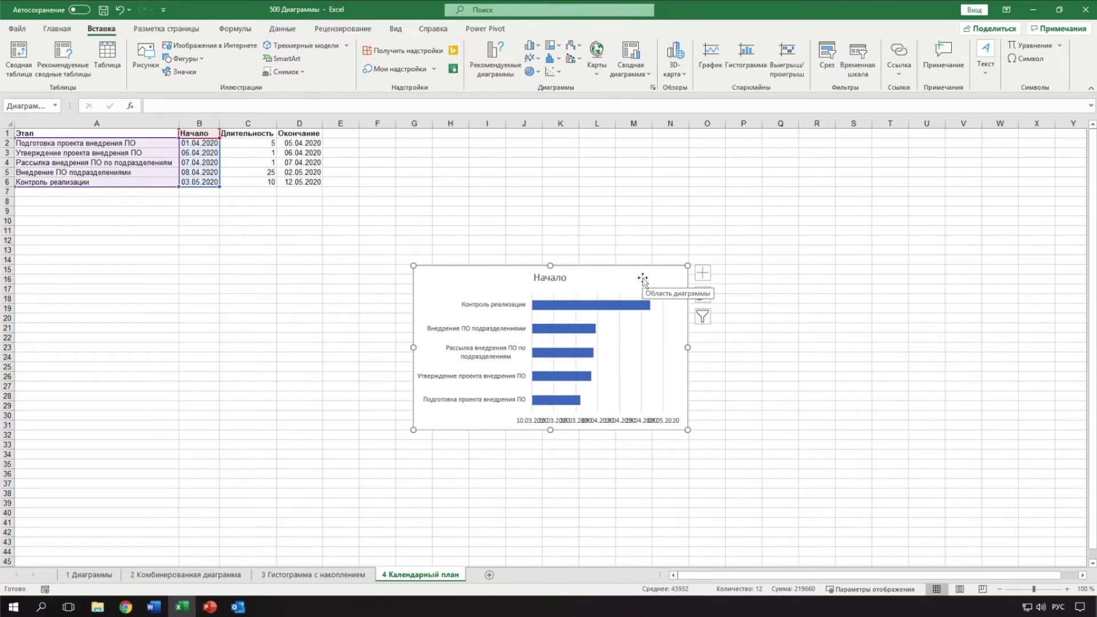
drag(642, 278, 290, 245)
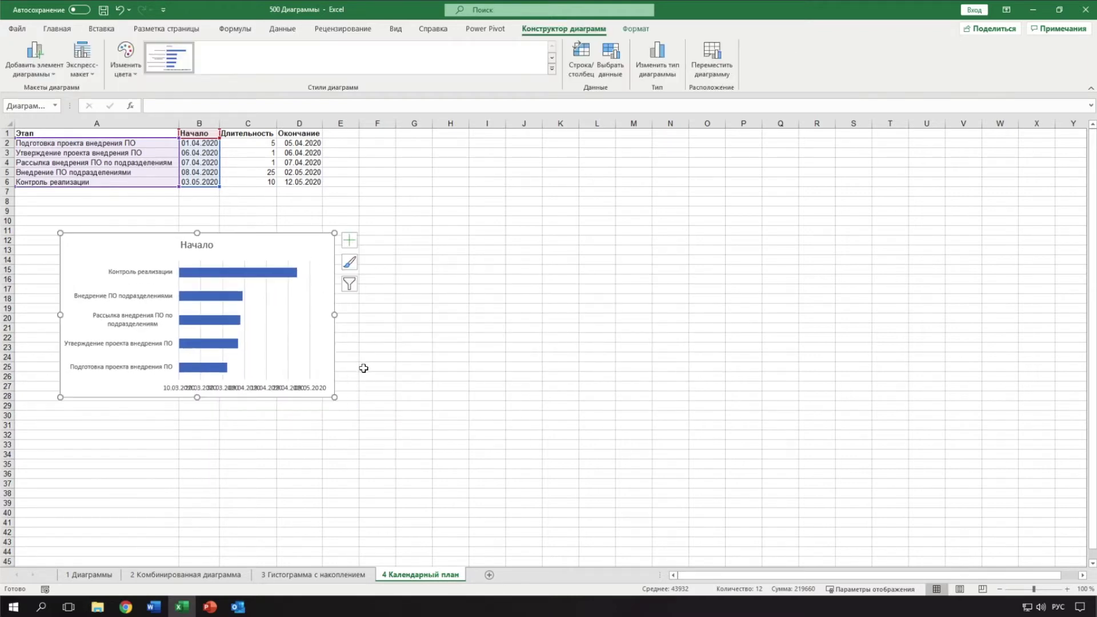
drag(341, 401, 520, 496)
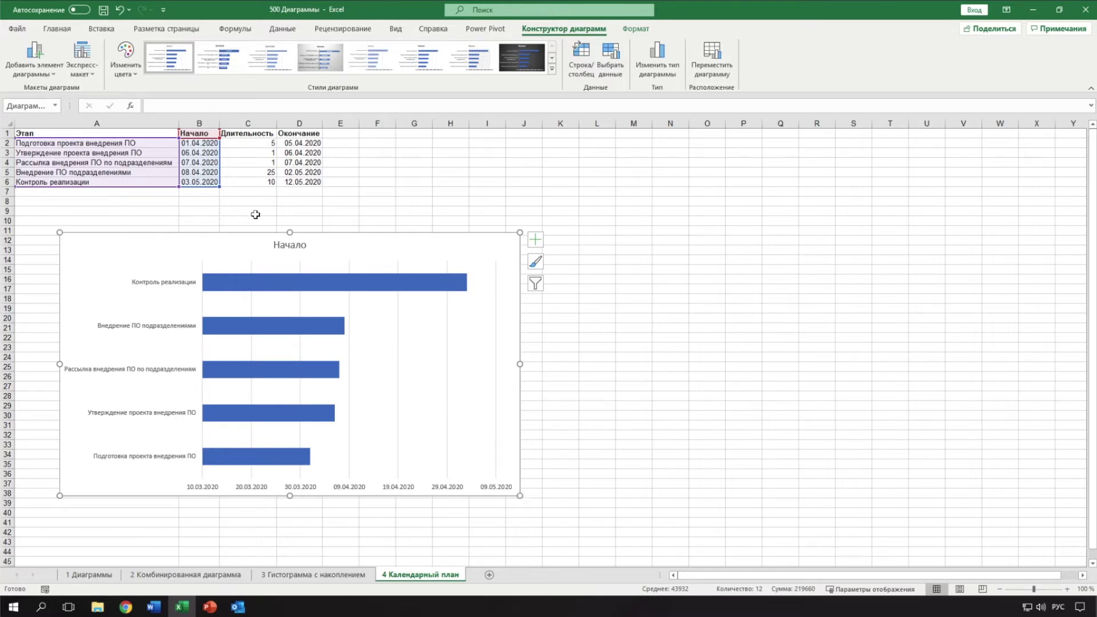
- Add the Длительность column, C1:C6, to the chart as a second data series by copying and pasting it
drag(248, 135, 247, 181)
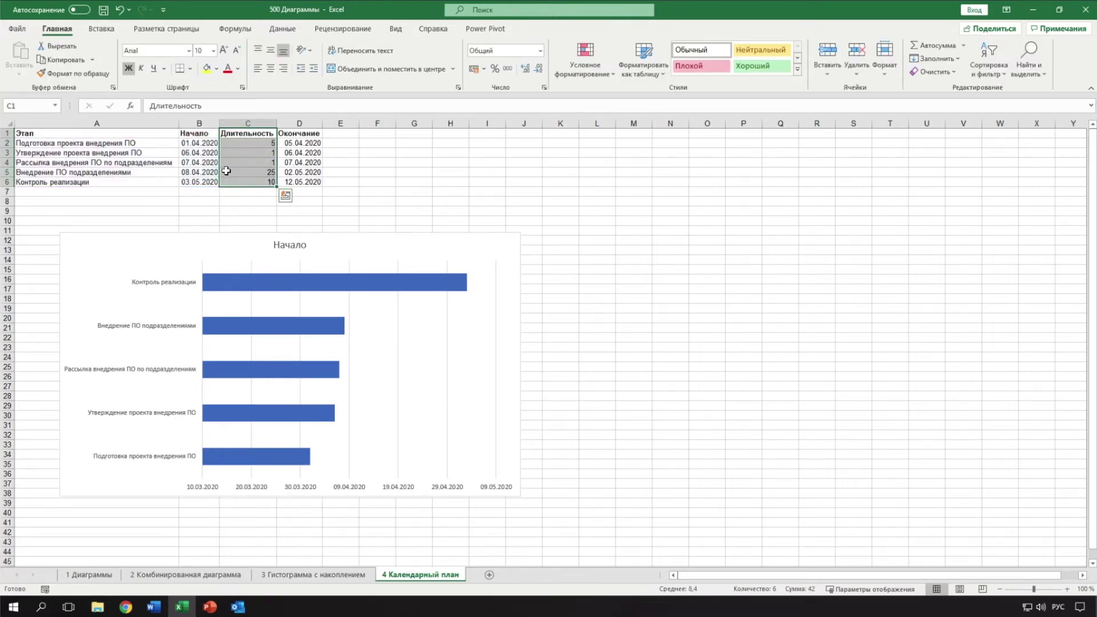
key(ctrl+c)
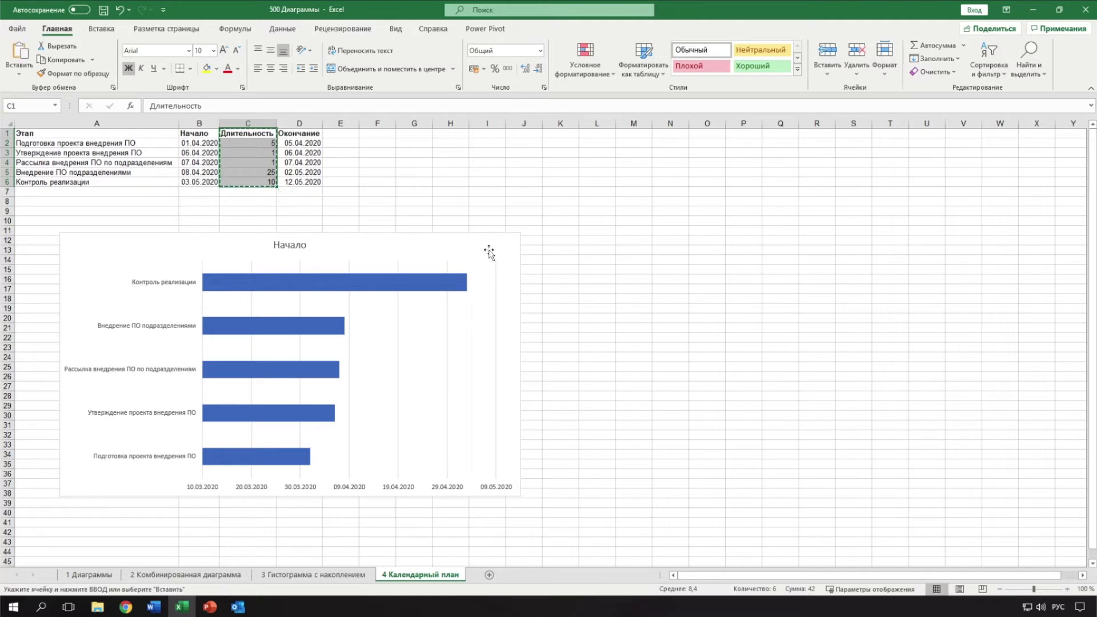
click(489, 252)
key(ctrl+v)
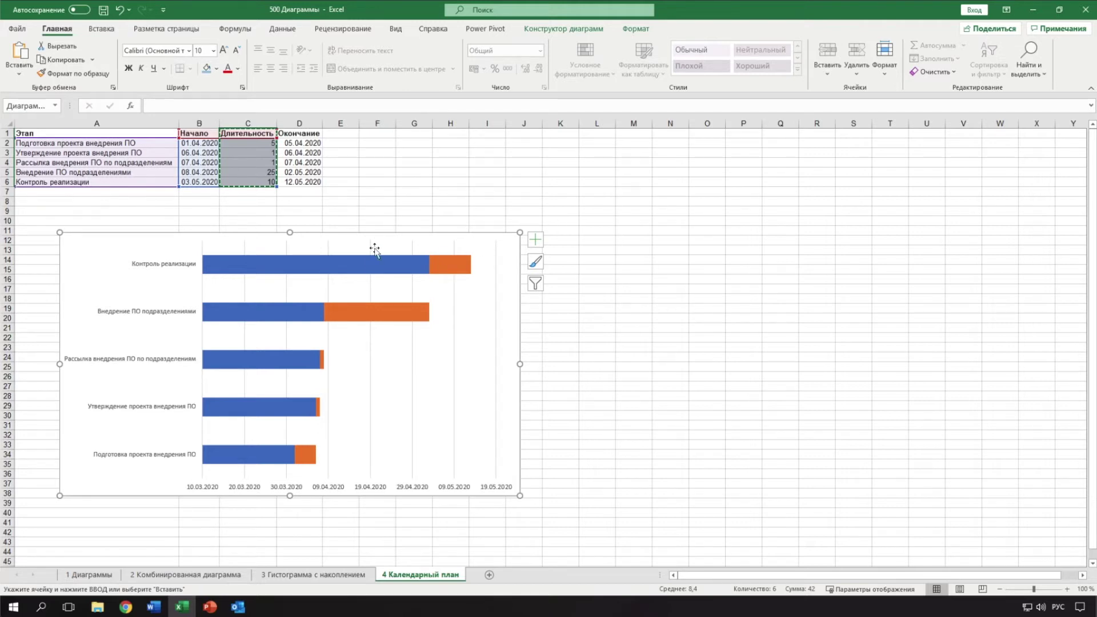
- Set the Начало series to no fill so only the duration bars show in the chart
click(330, 269)
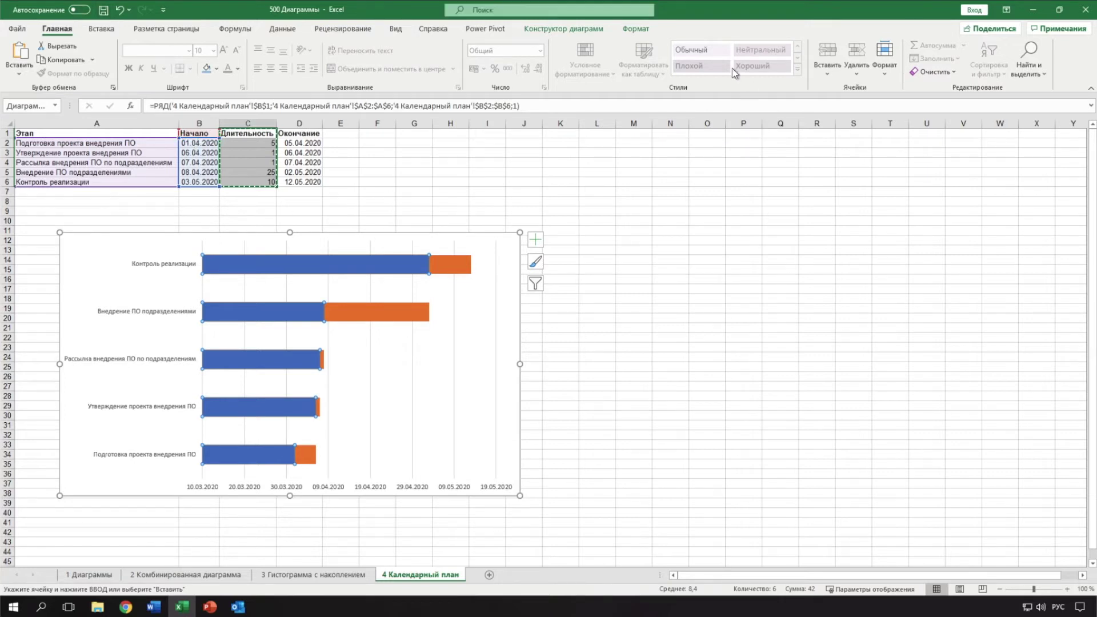
click(636, 29)
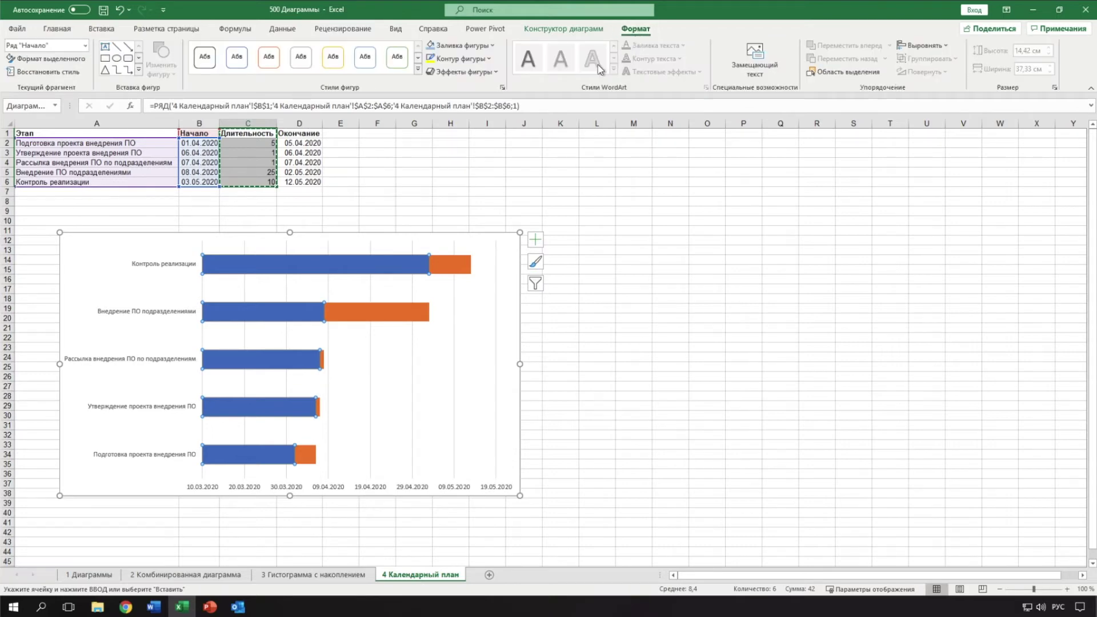
click(490, 46)
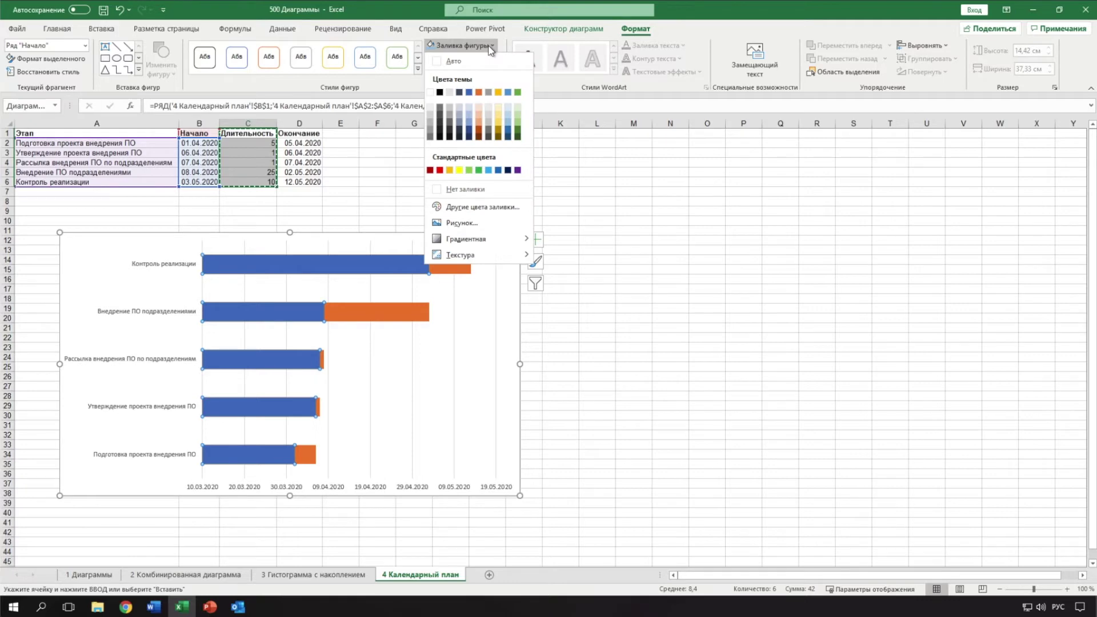
click(457, 191)
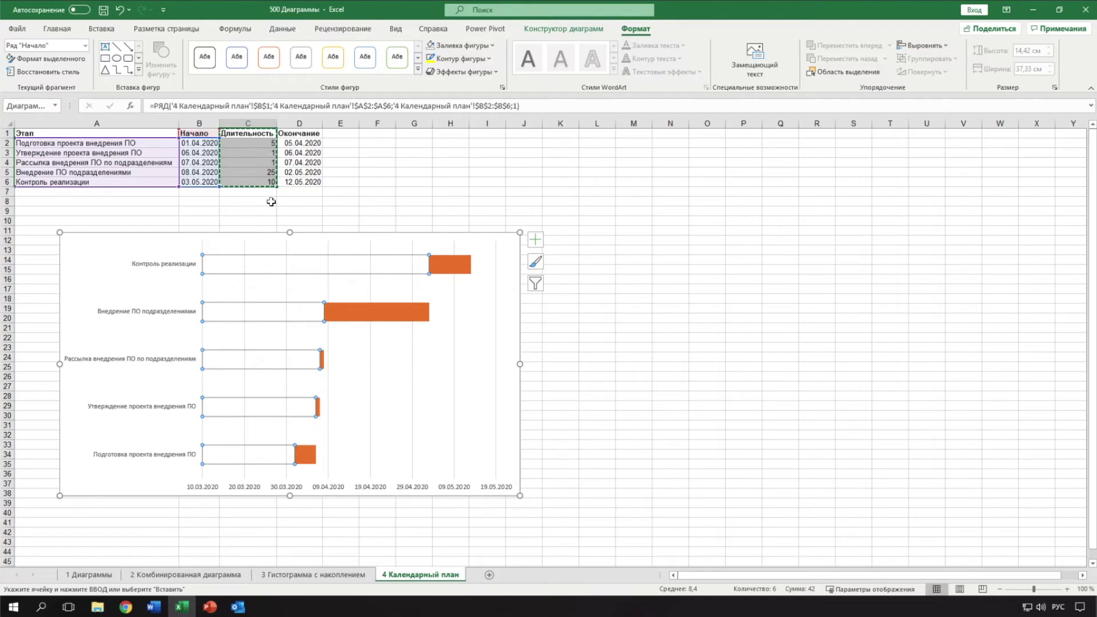
click(510, 330)
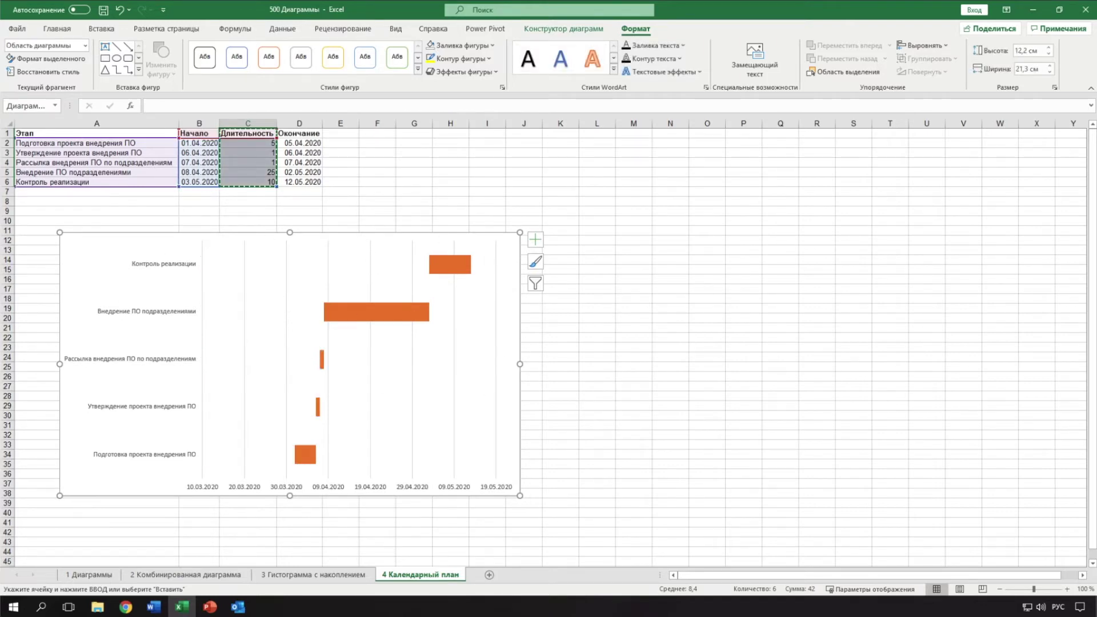
- Arrange the stages on the chart's vertical axis in reverse category order
click(122, 314)
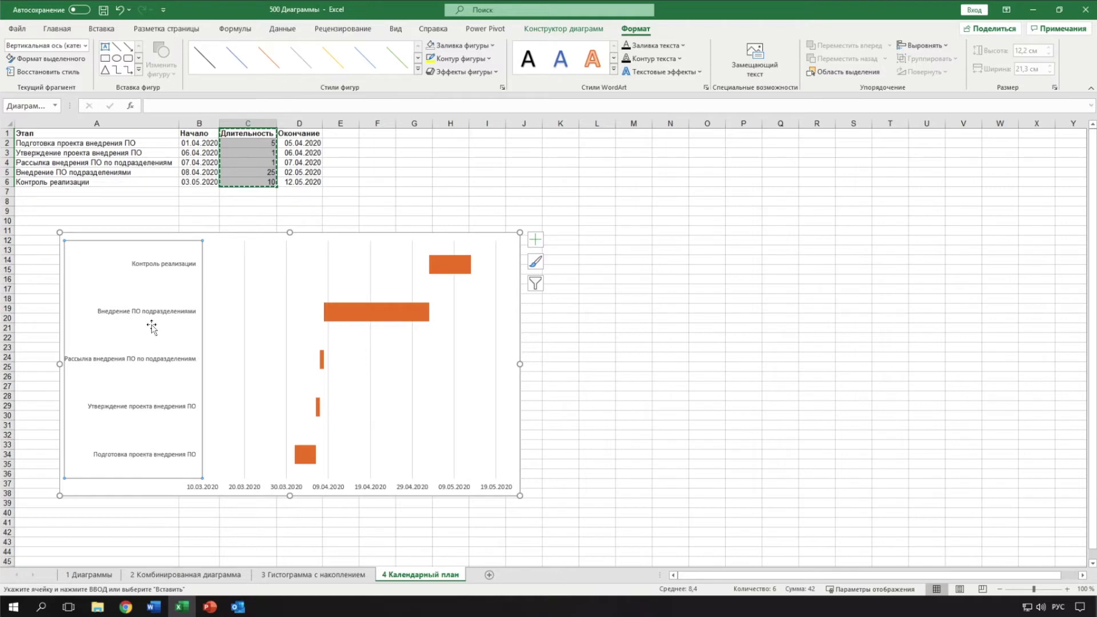
right_click(148, 312)
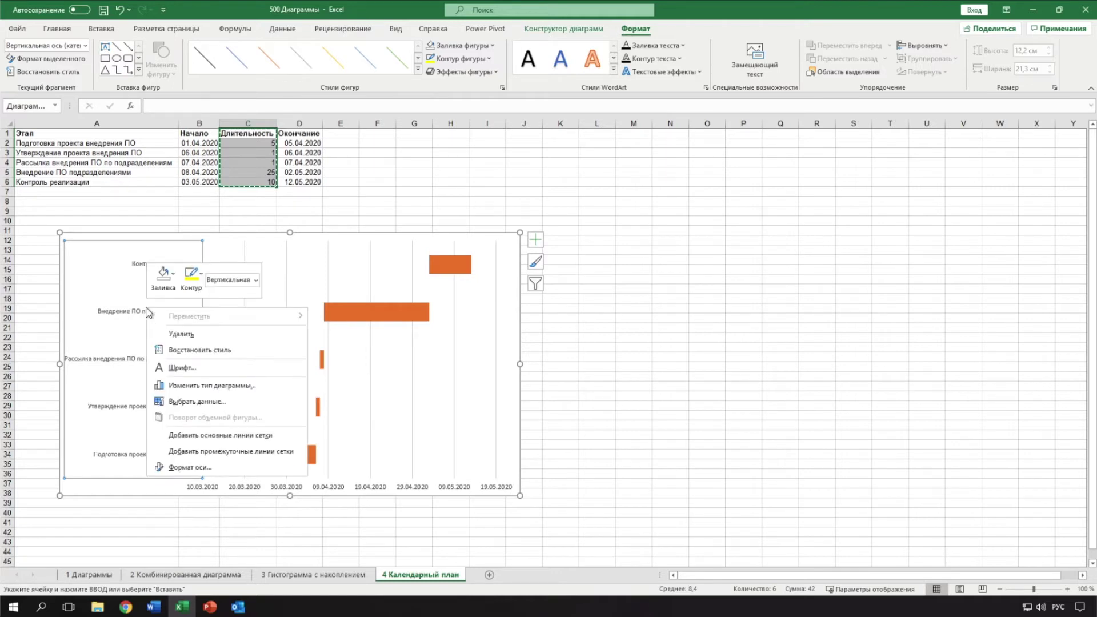
click(191, 466)
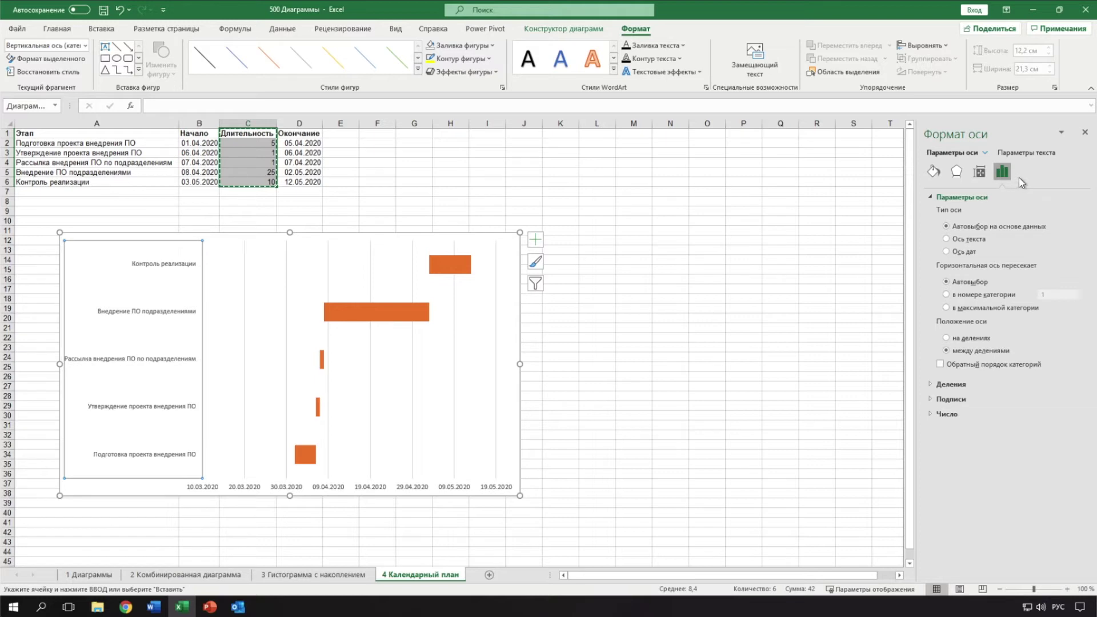
click(940, 364)
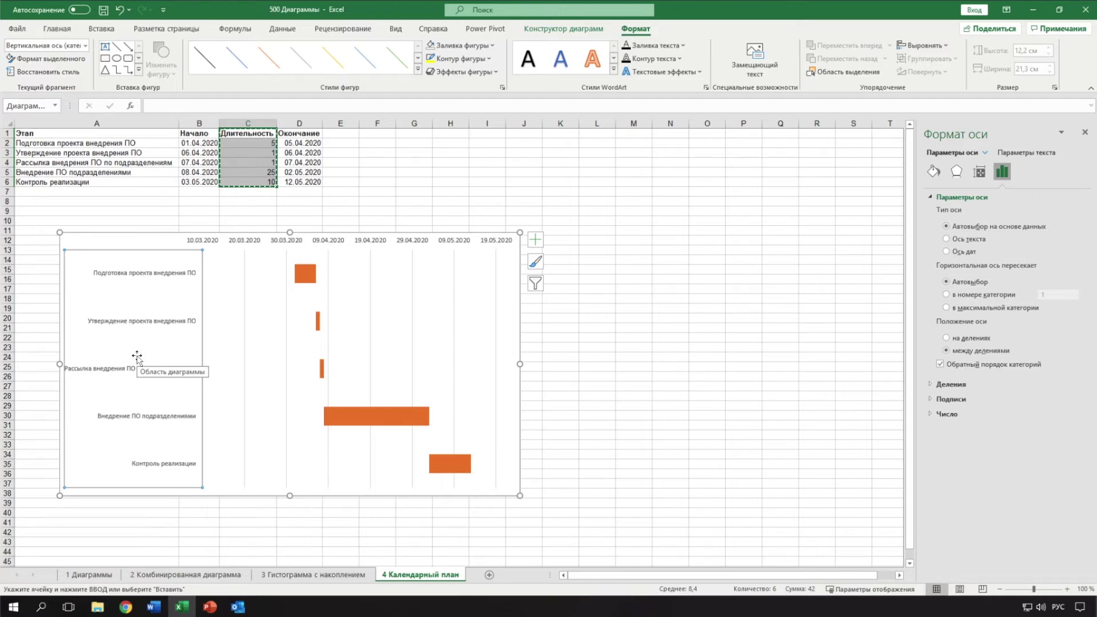
- Set the horizontal date axis bounds to a minimum of 01.04.2020 and a maximum of 12.05.2020
key(alt+shift)
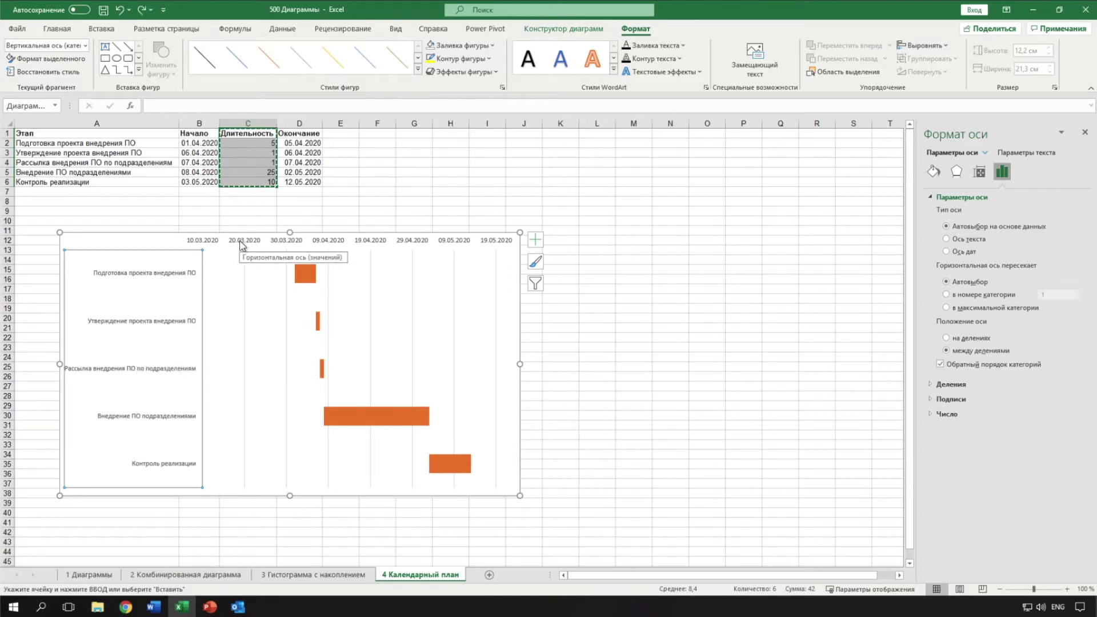
click(240, 244)
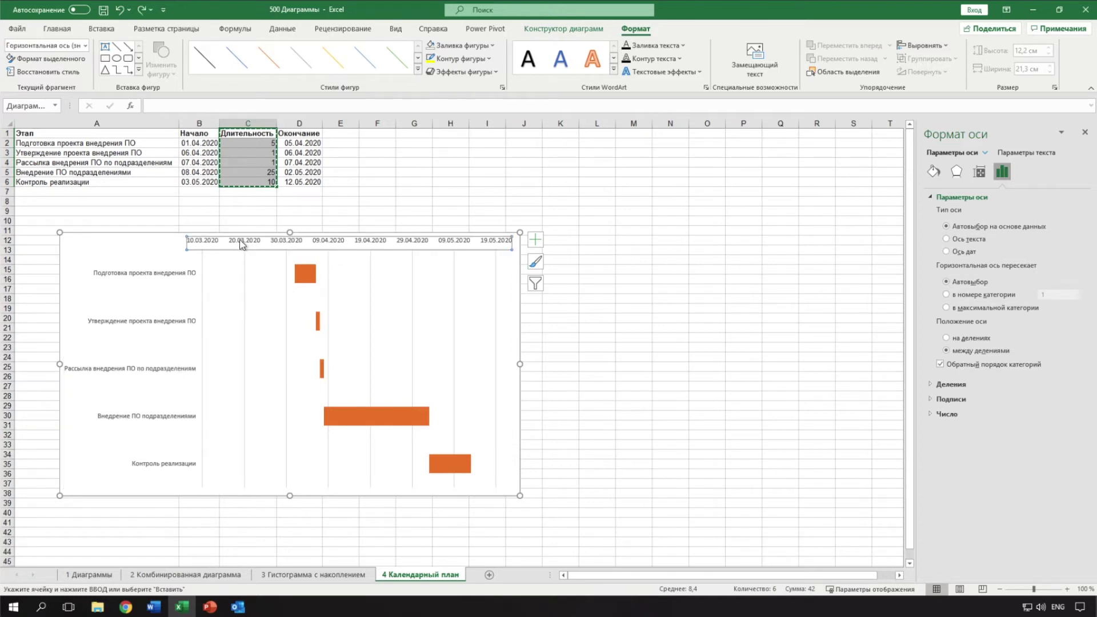
right_click(269, 240)
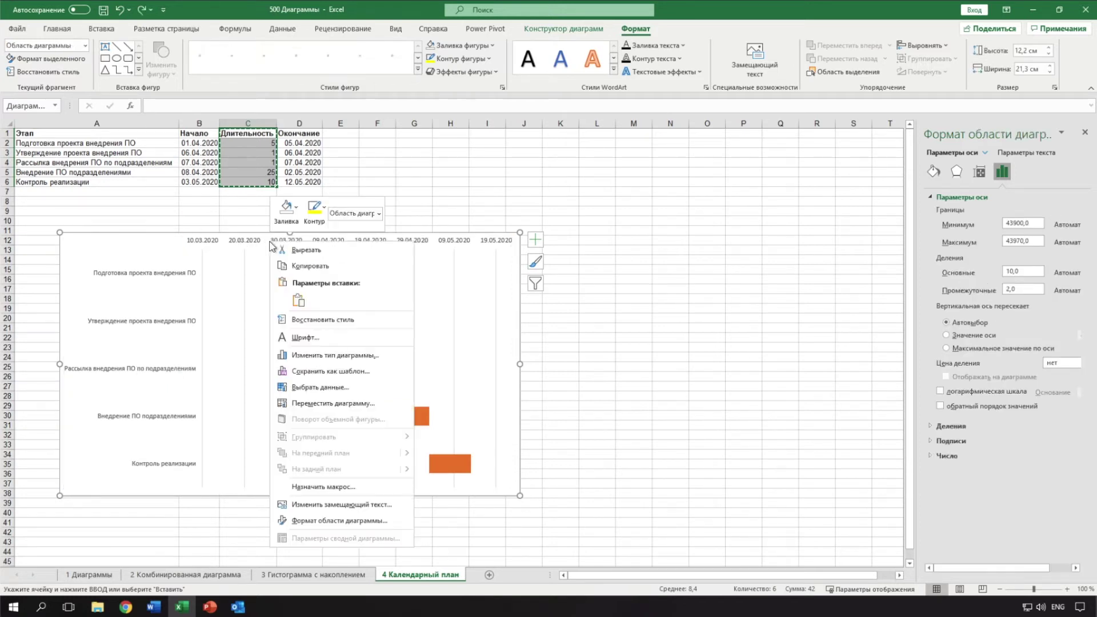
click(205, 246)
click(239, 243)
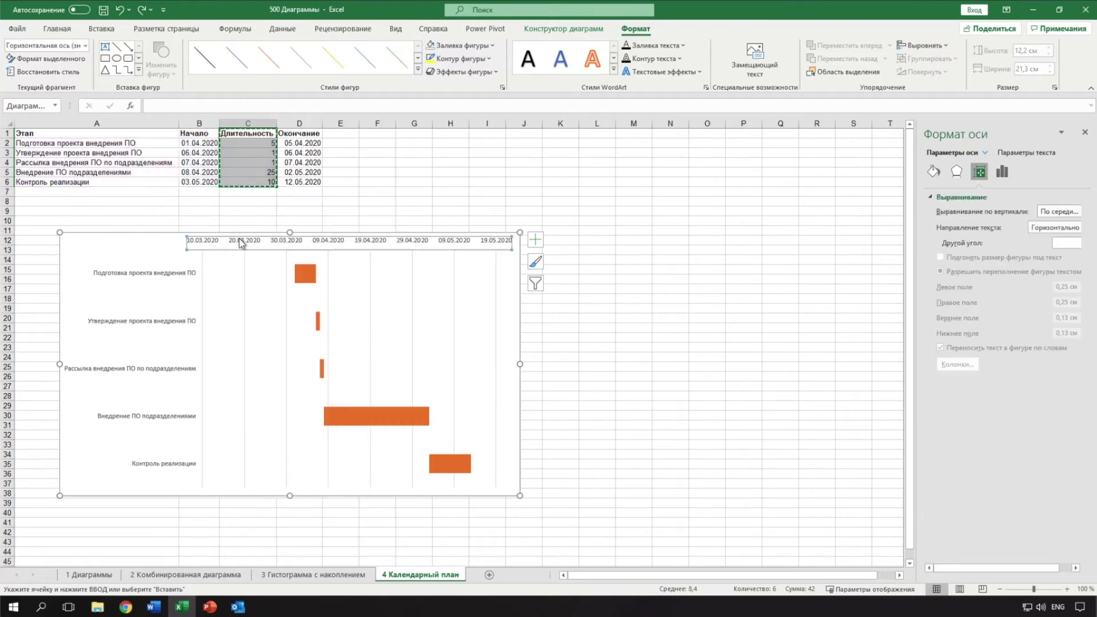
right_click(240, 242)
click(282, 380)
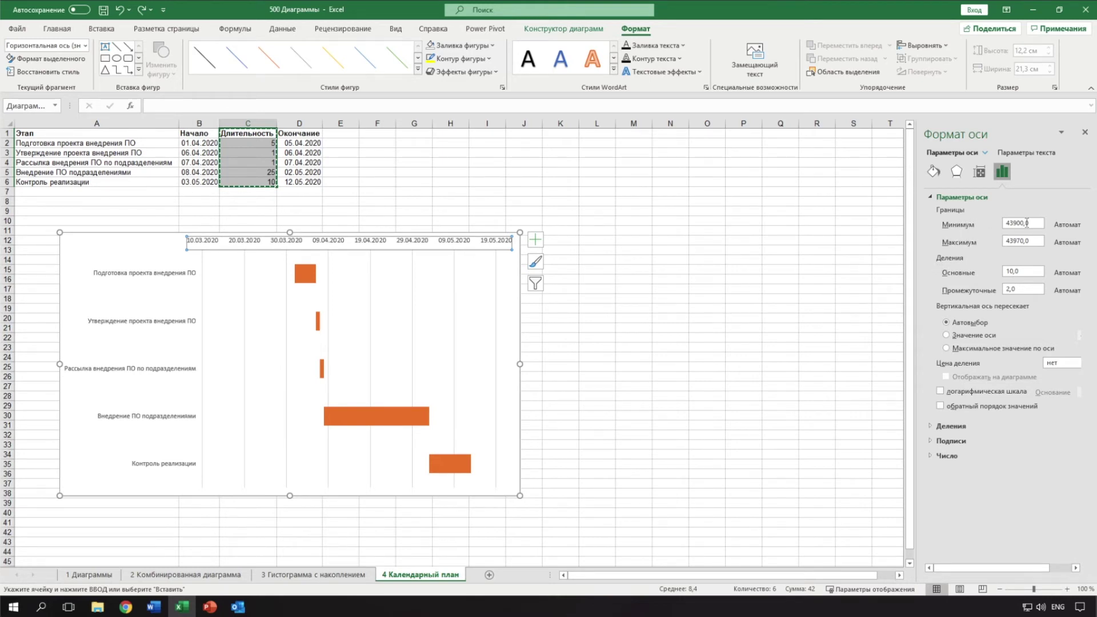
drag(1035, 225, 999, 226)
key(BackSpace)
text(01.04.2020)
click(1039, 239)
text(12.05.2020)
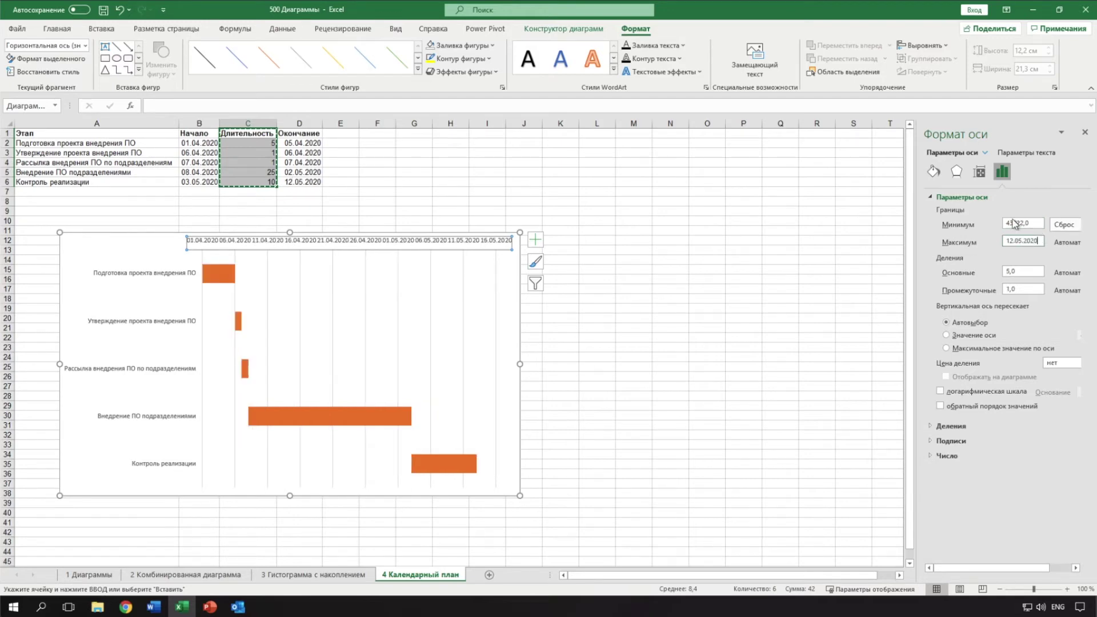
click(1036, 223)
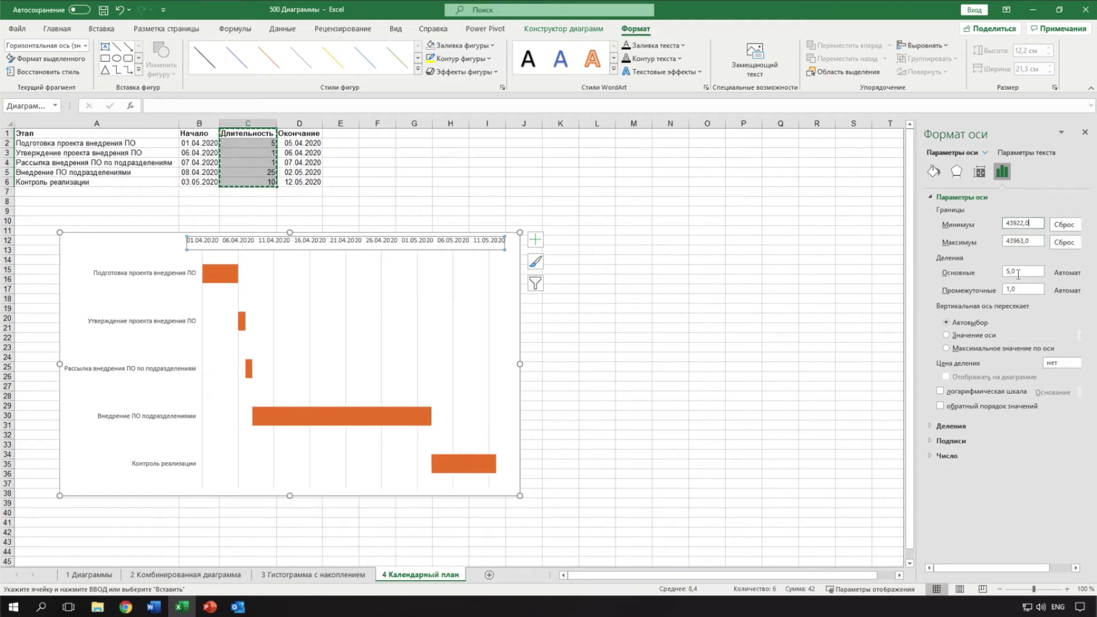
- Set the date axis major unit to 1 and widen the chart to about 36.8 cm
double_click(1021, 271)
text(1)
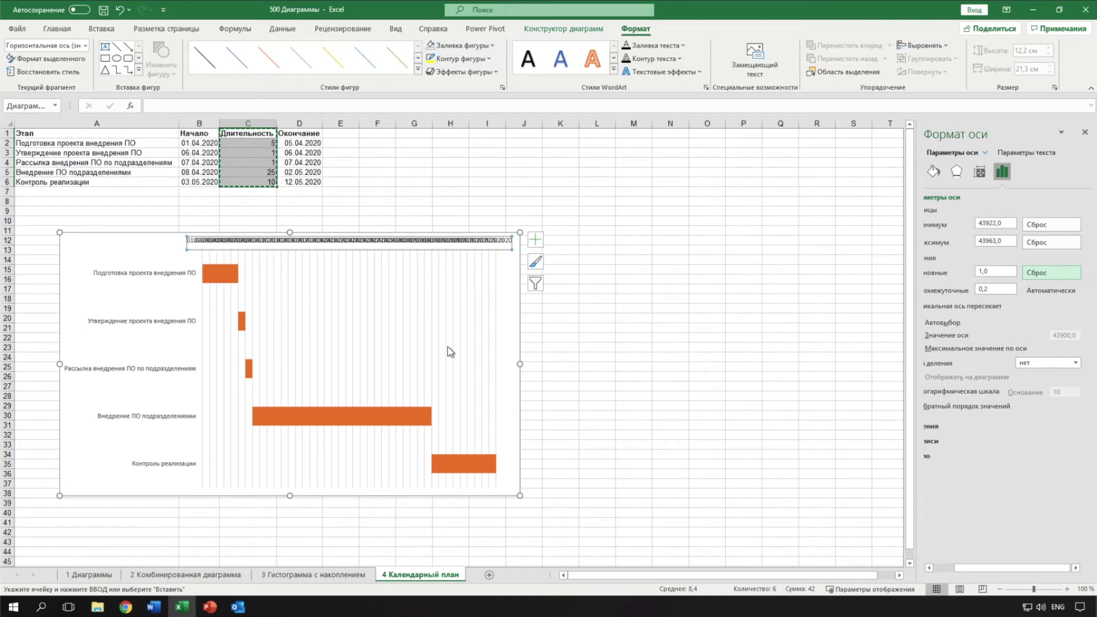
drag(520, 365, 856, 364)
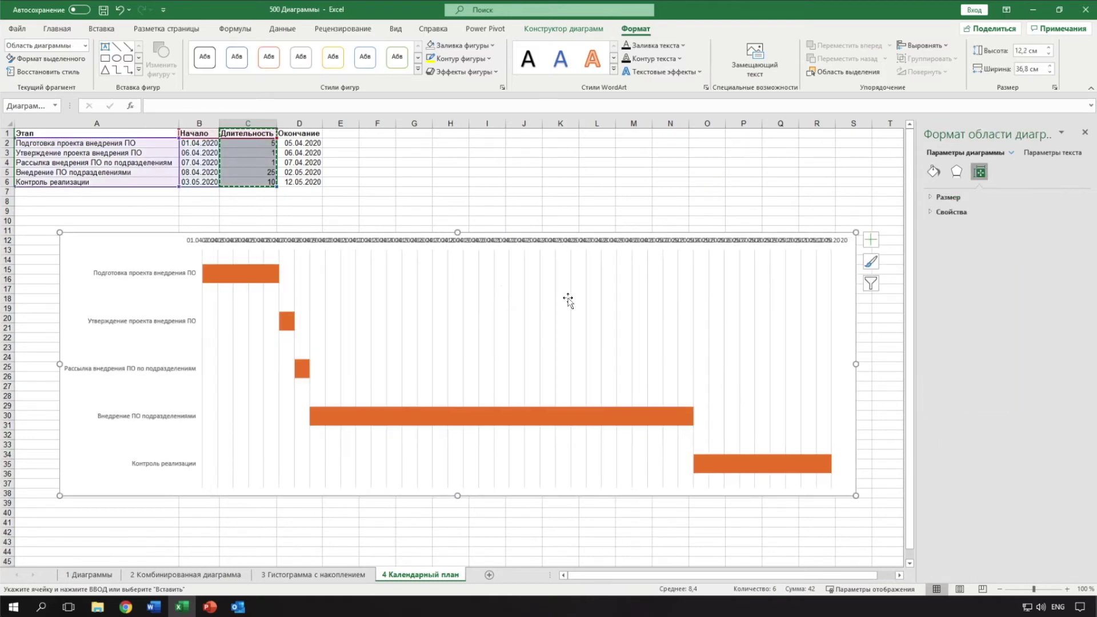
- Set the minor unit of the horizontal date axis to 1
click(317, 244)
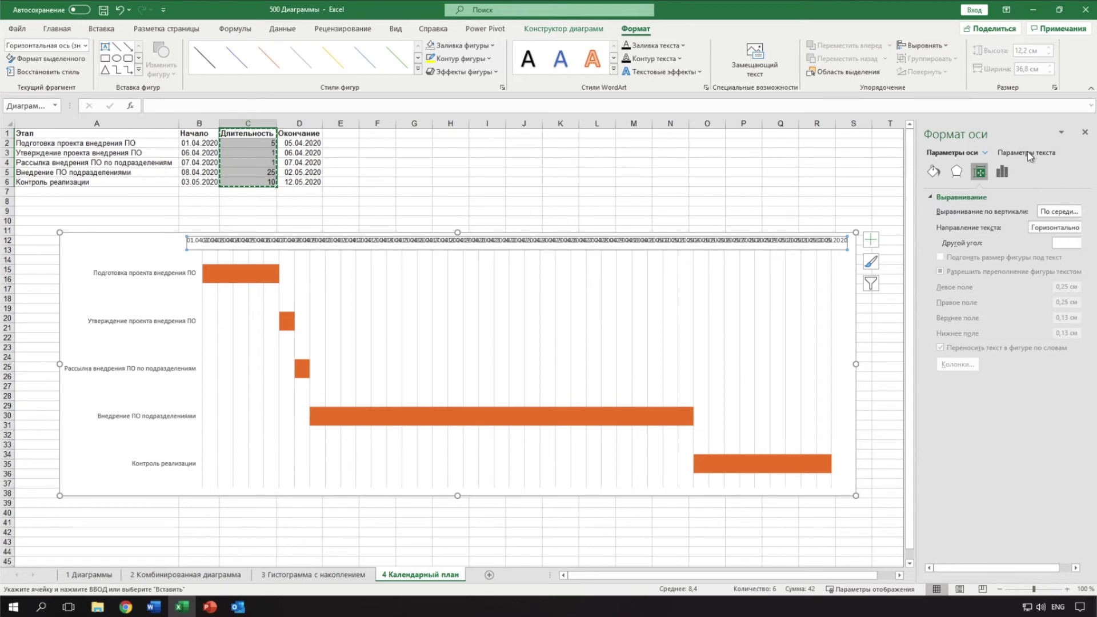
click(1004, 172)
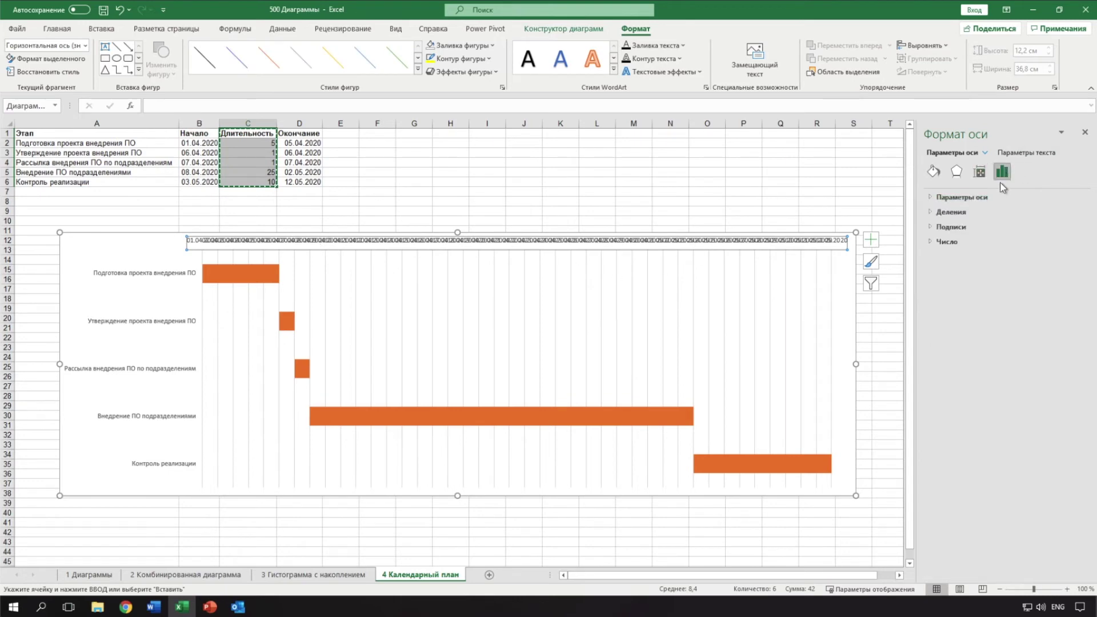
click(962, 197)
click(991, 293)
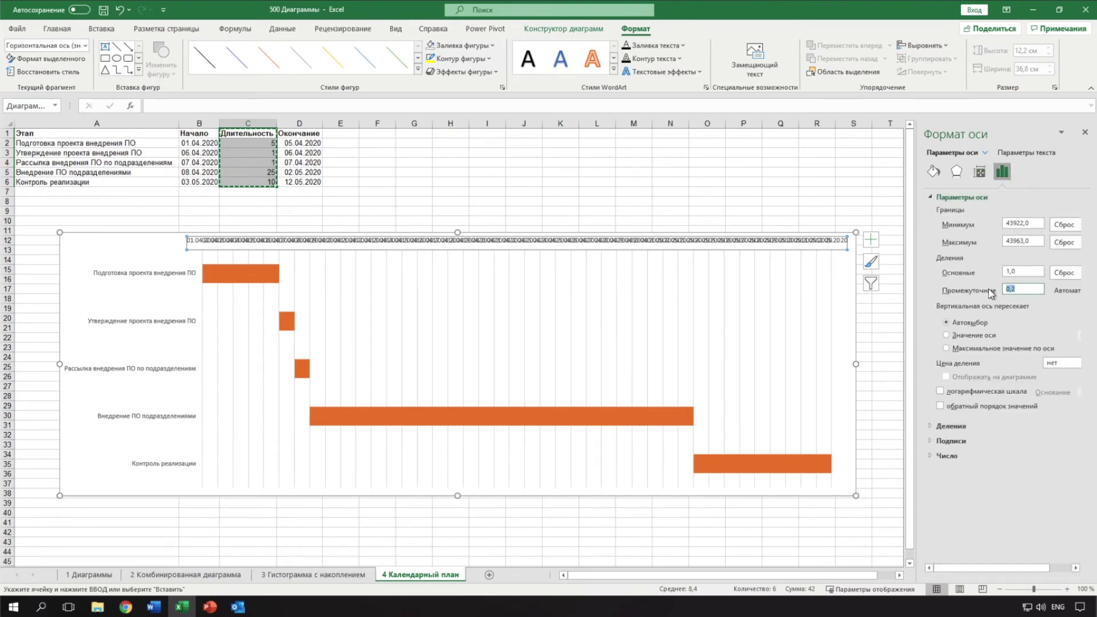
text(1)
key(Tab)
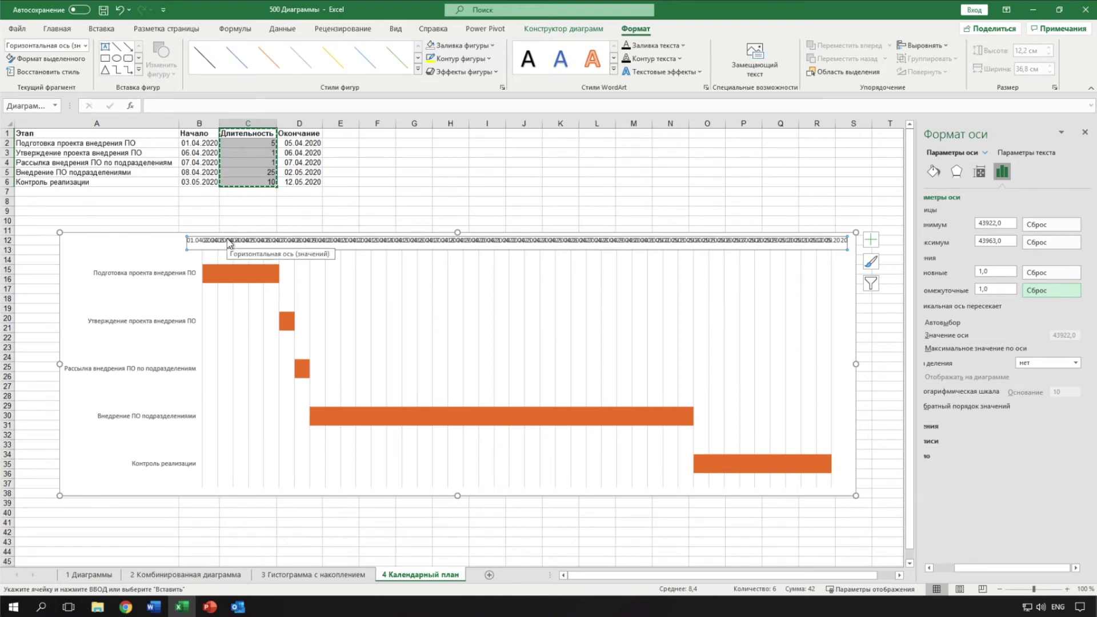
- Rotate the date axis labels by 270° so the dates run vertically
click(979, 173)
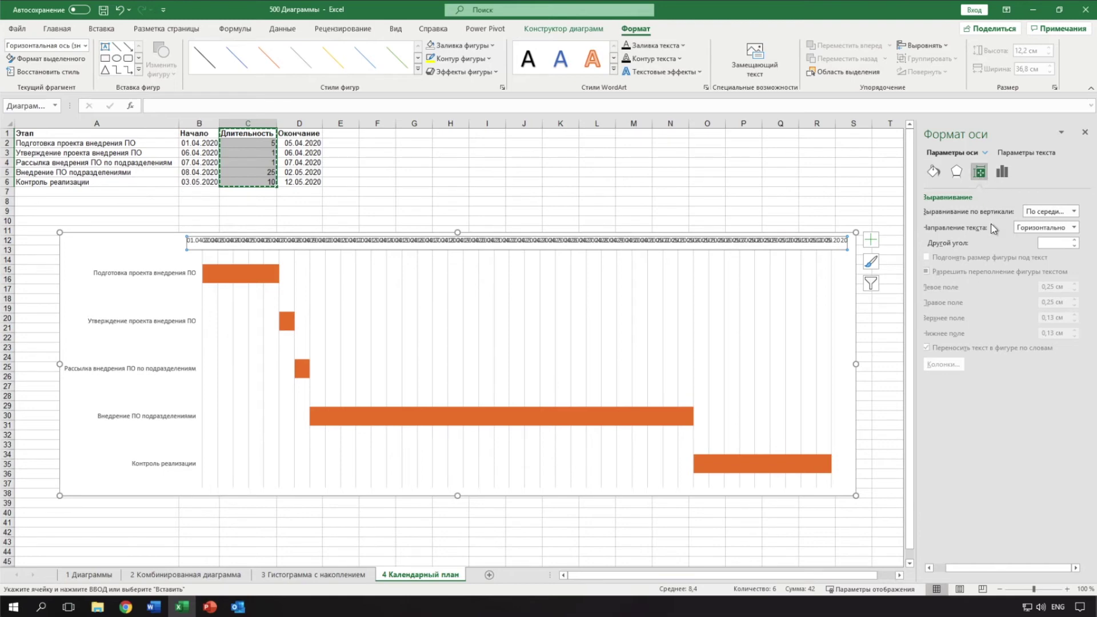
click(1073, 228)
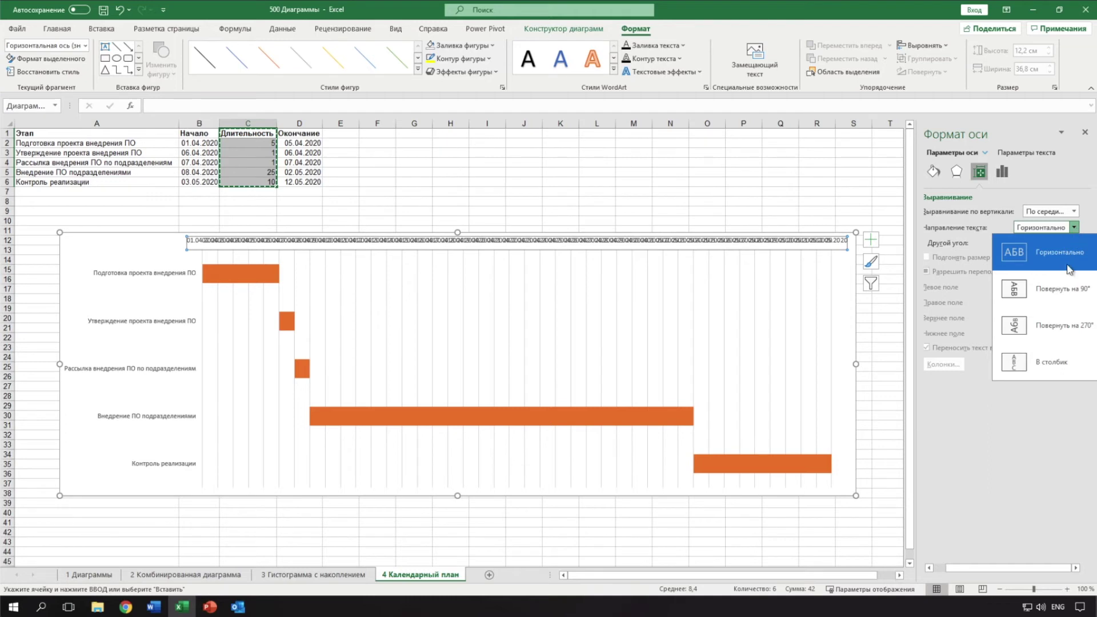
click(1070, 334)
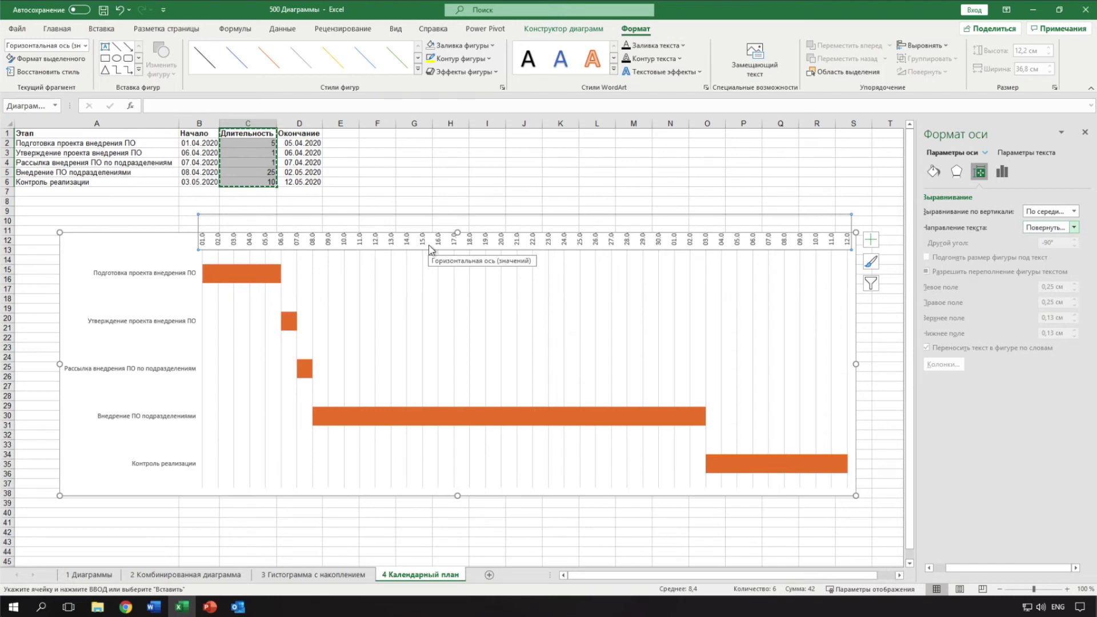
- Increase the chart height to about 13.6 cm and lower the plot area's upper edge to make room for the full date labels
click(166, 246)
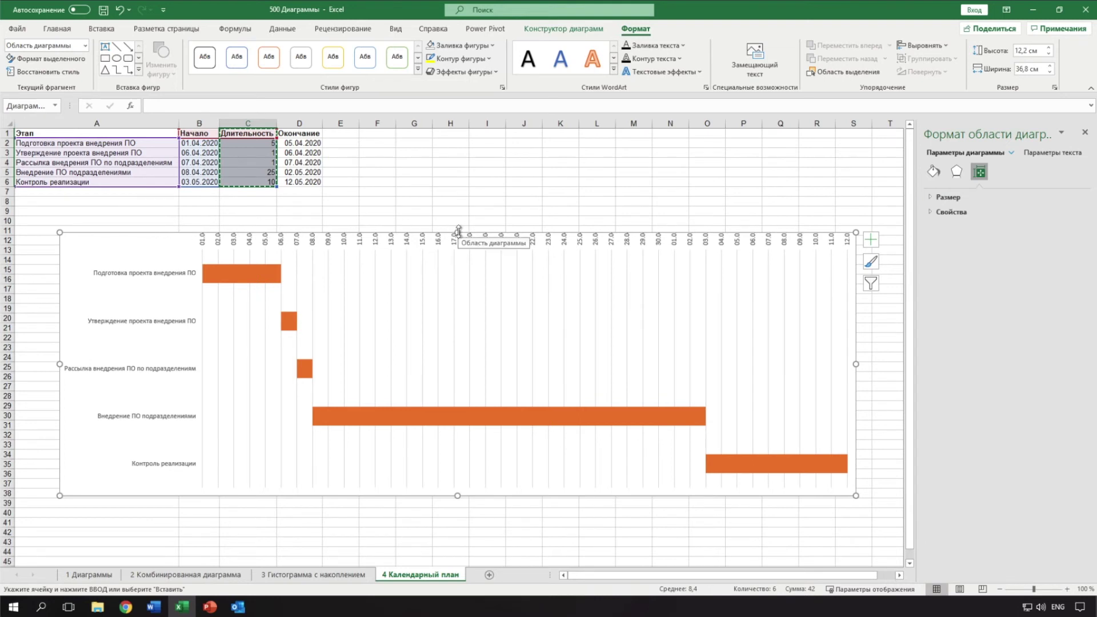
drag(457, 227, 460, 202)
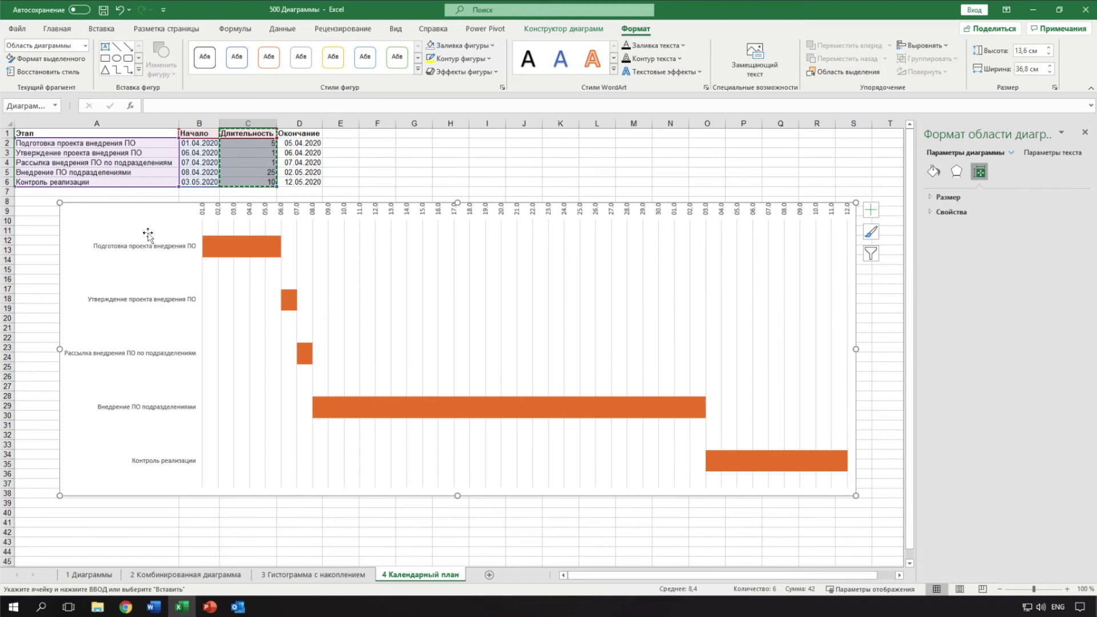
click(263, 316)
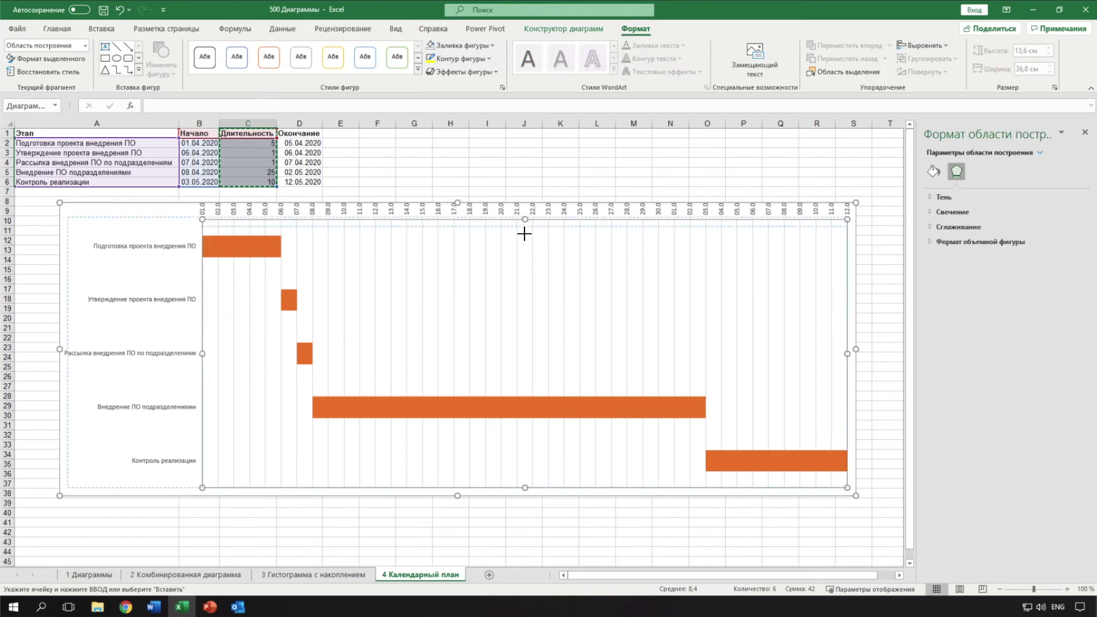
drag(525, 219, 524, 247)
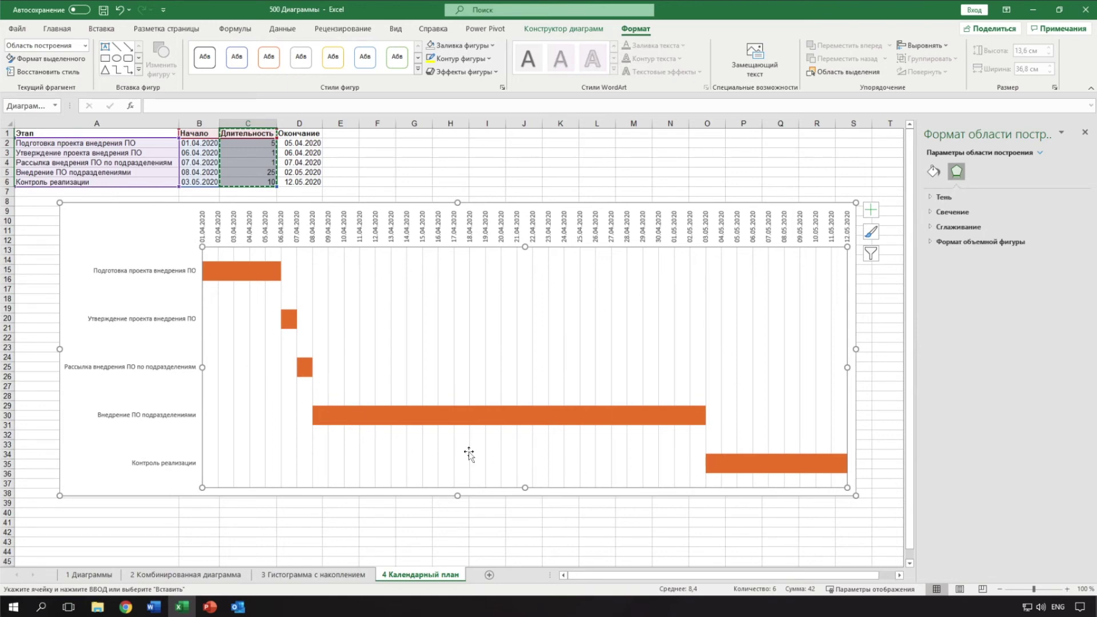
- Add primary major horizontal gridlines to the chart
click(1086, 133)
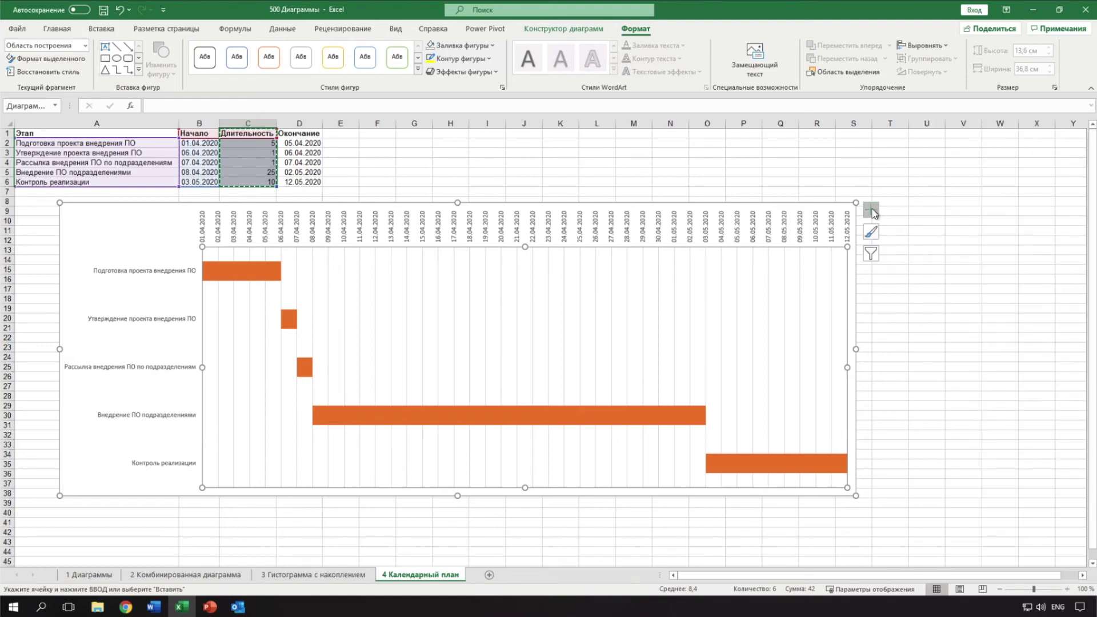
click(871, 212)
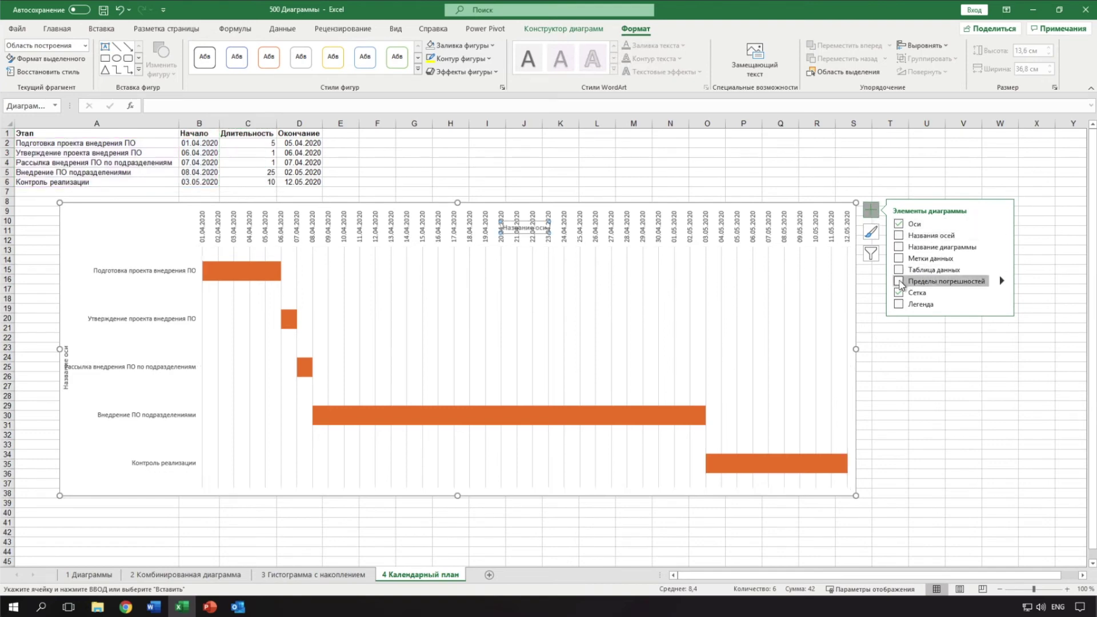
click(1001, 292)
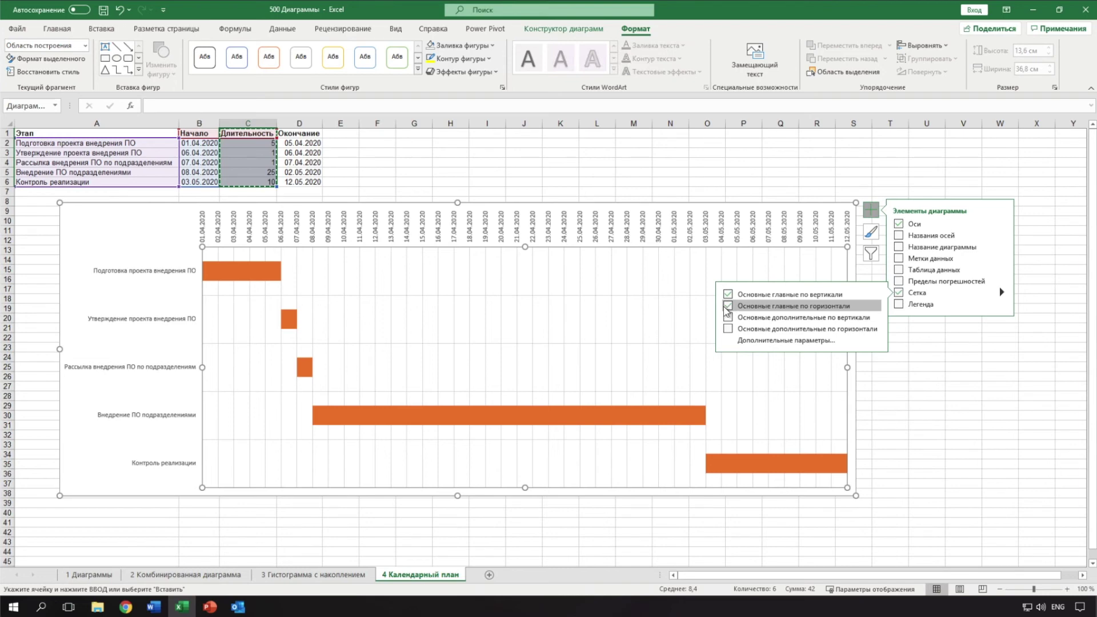
- Change the fill of the Длительность series bars to a solid dark gray theme color
click(424, 415)
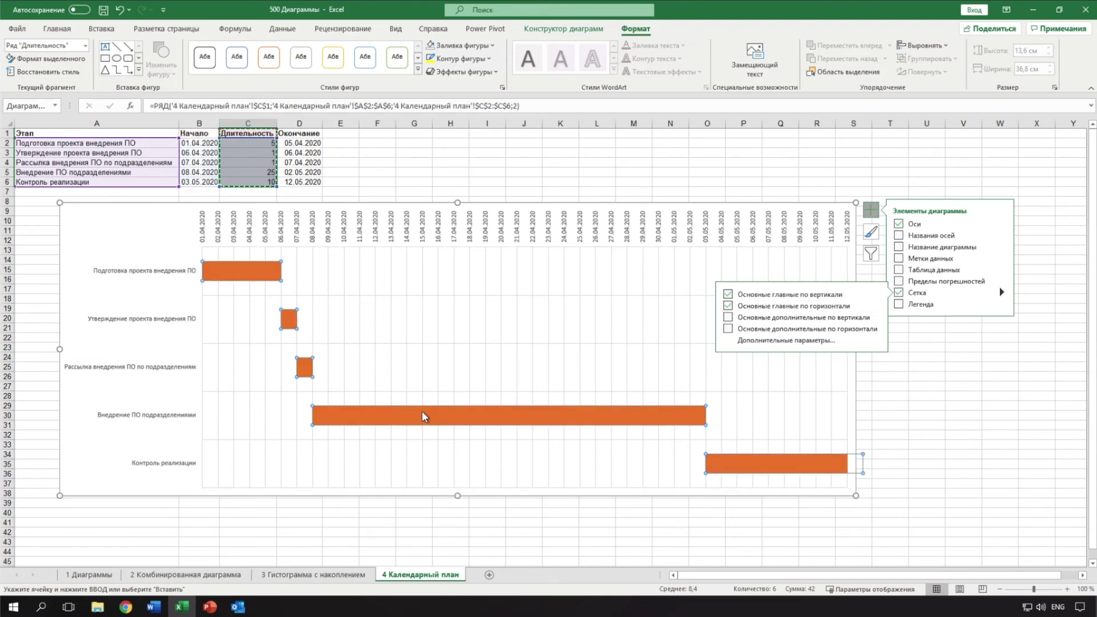
right_click(423, 418)
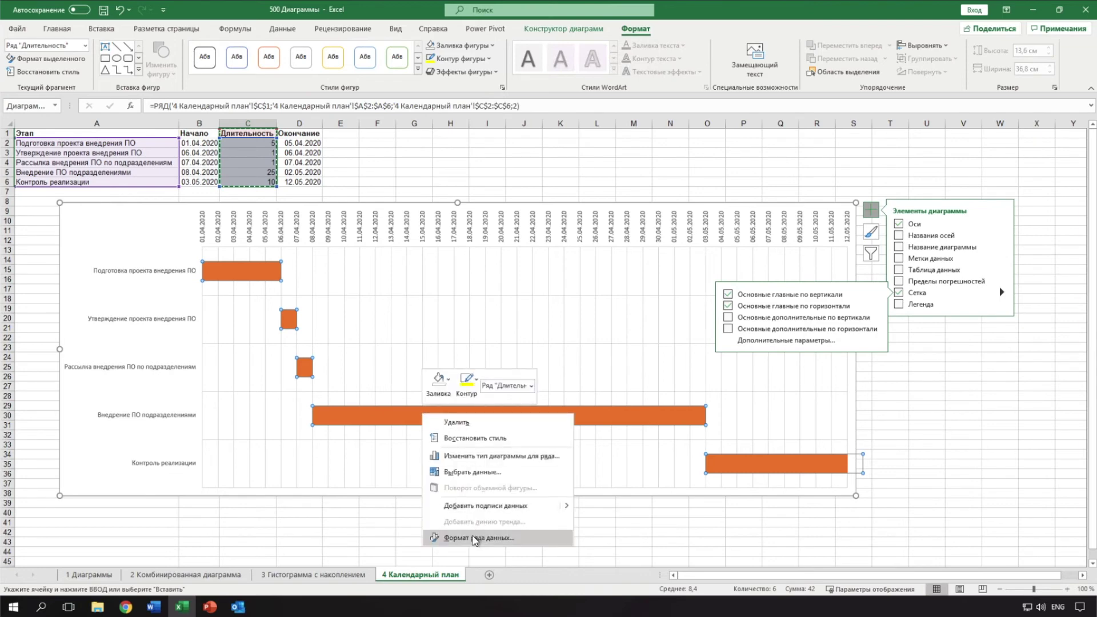
click(474, 537)
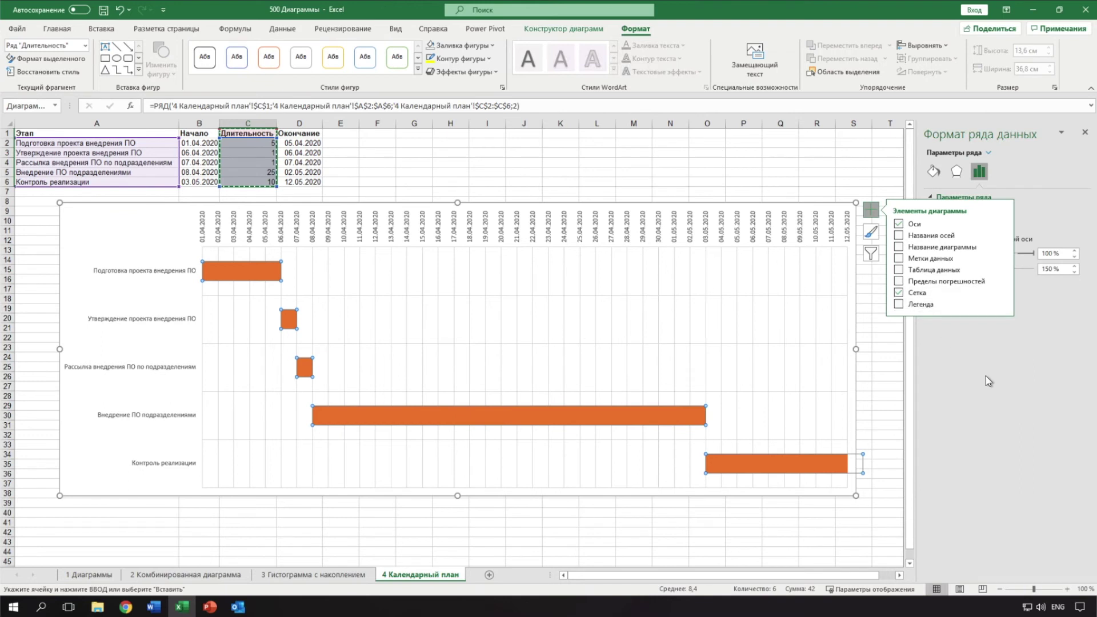
click(870, 210)
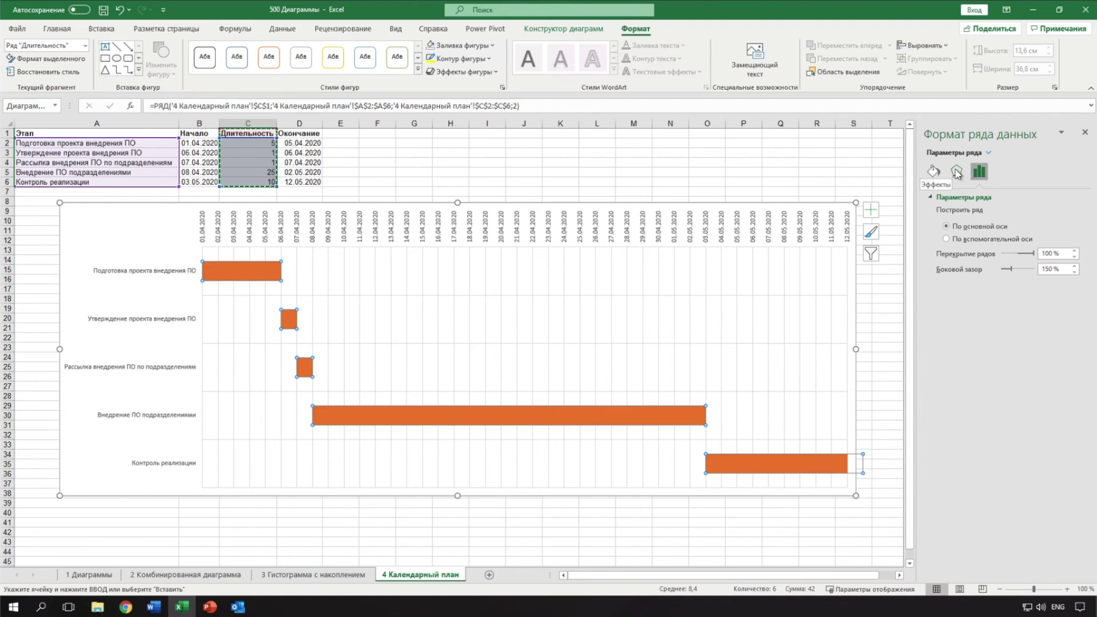
click(933, 172)
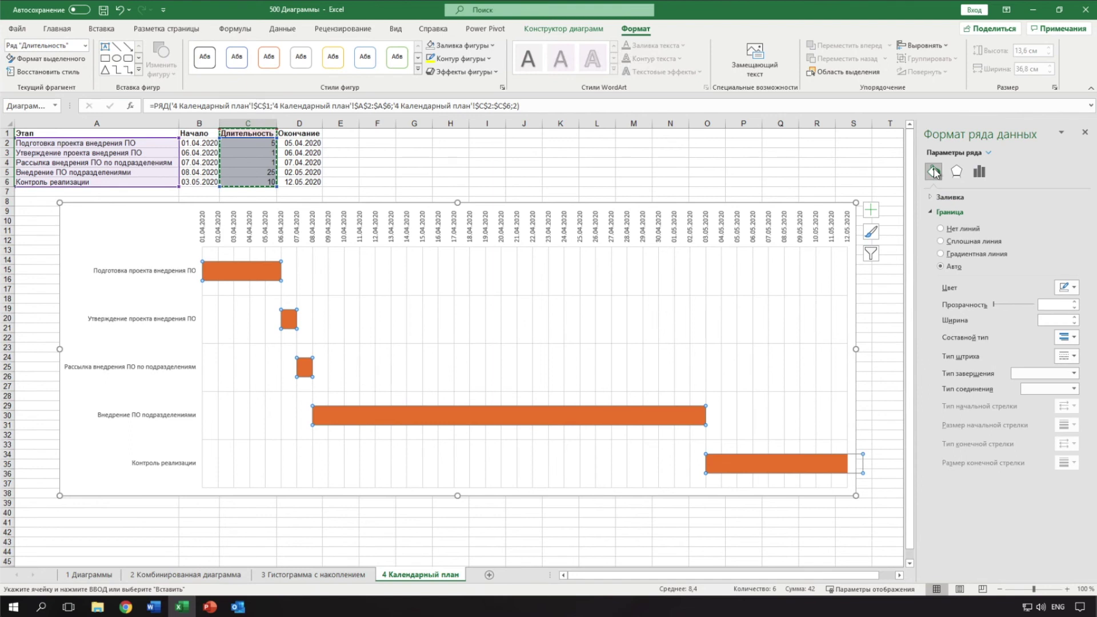
click(931, 197)
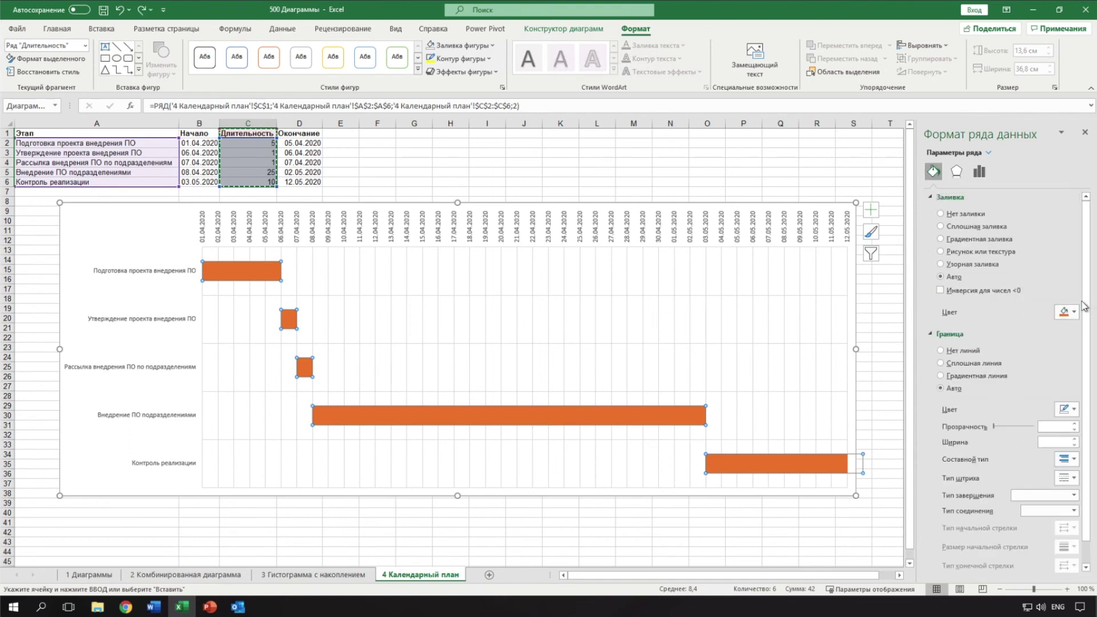
click(1066, 312)
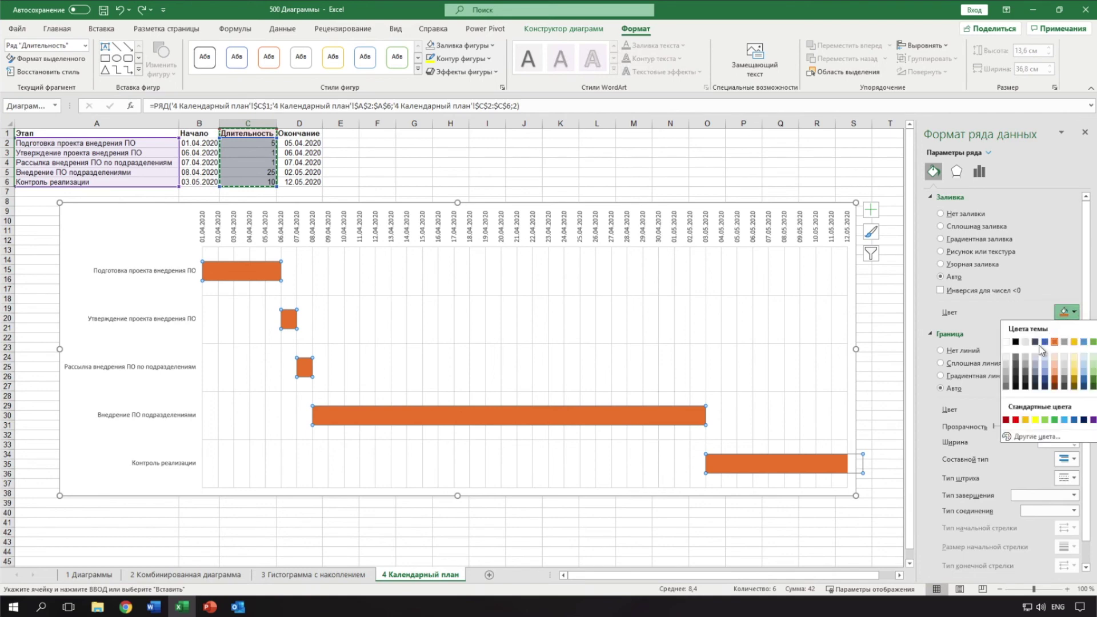
click(1007, 386)
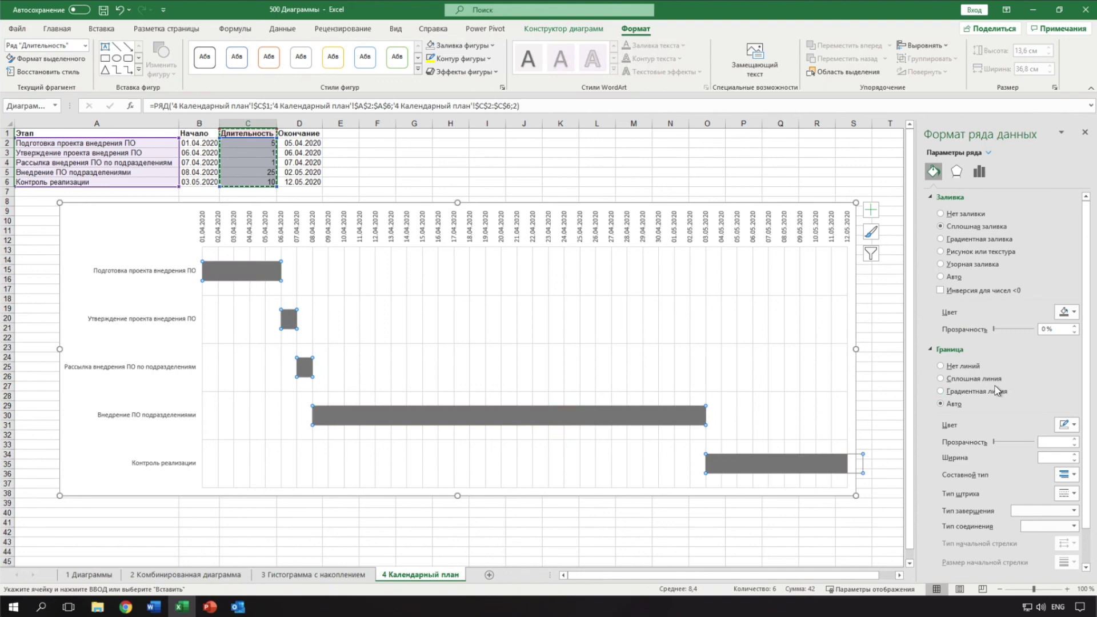
- Set the gap width (Боковой зазор) of the duration bars to 0% so they fill the full row height
click(932, 198)
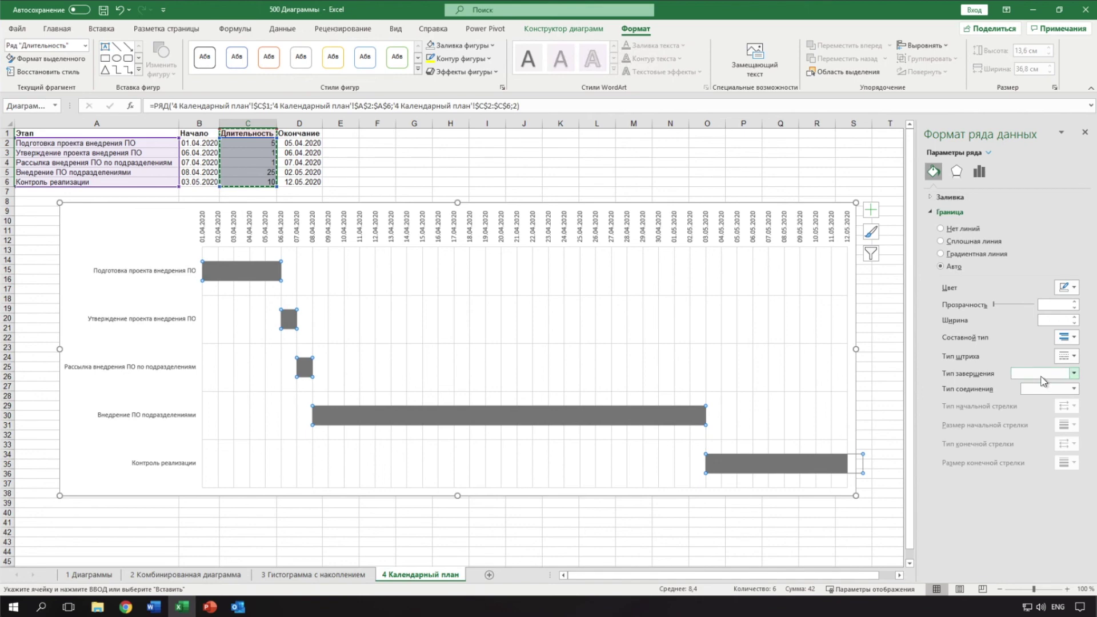
click(979, 172)
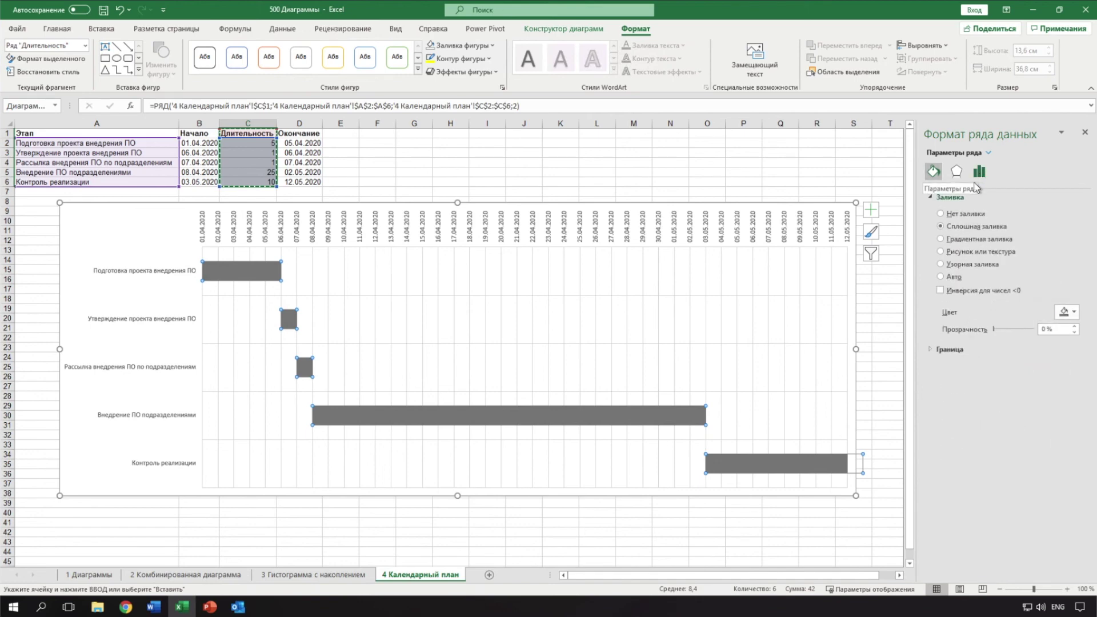
click(979, 174)
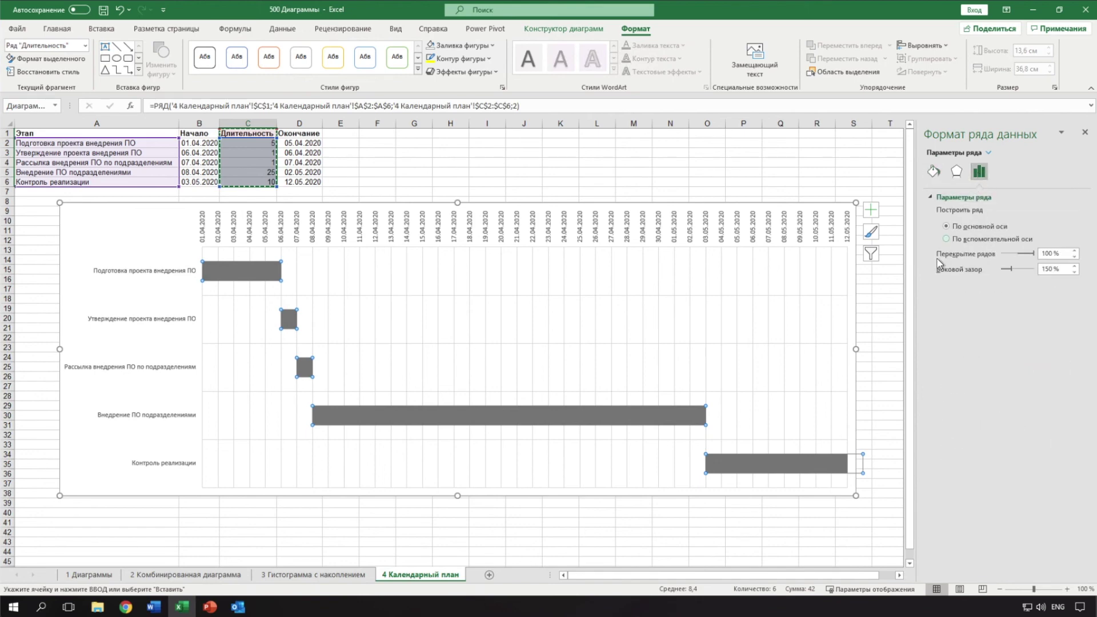
double_click(1046, 270)
text(0)
key(Return)
click(651, 457)
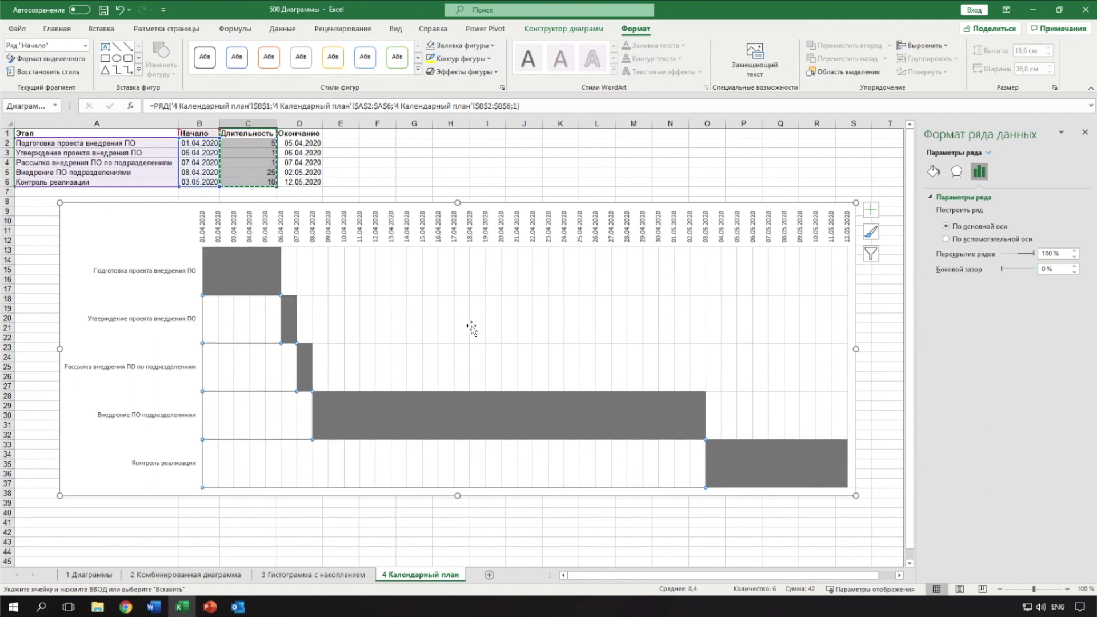
click(104, 543)
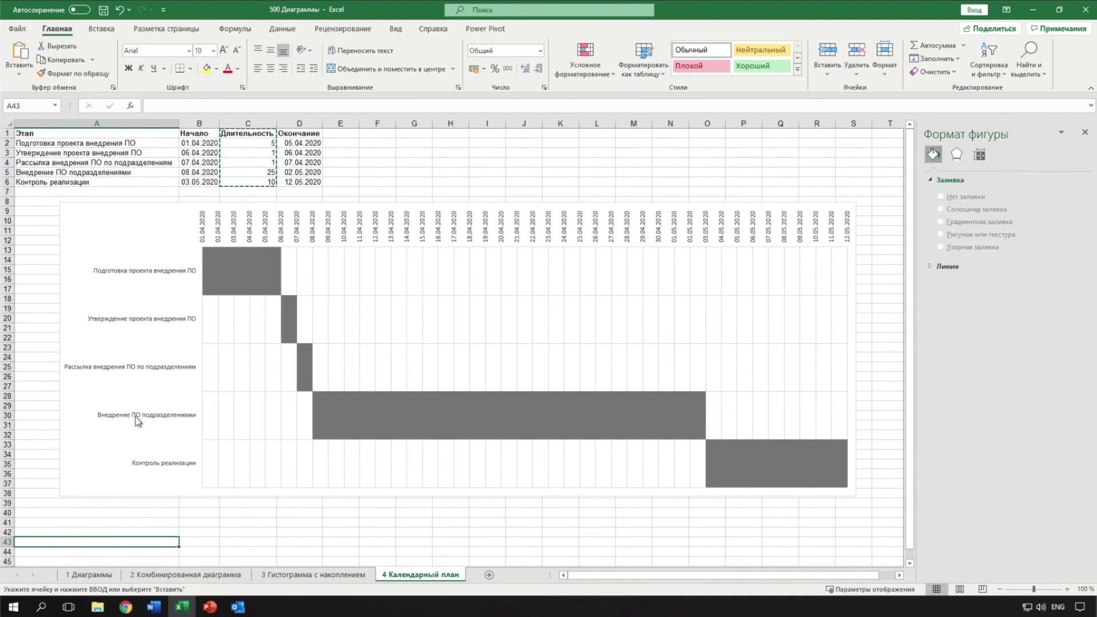
mouse_move(232, 410)
click(581, 496)
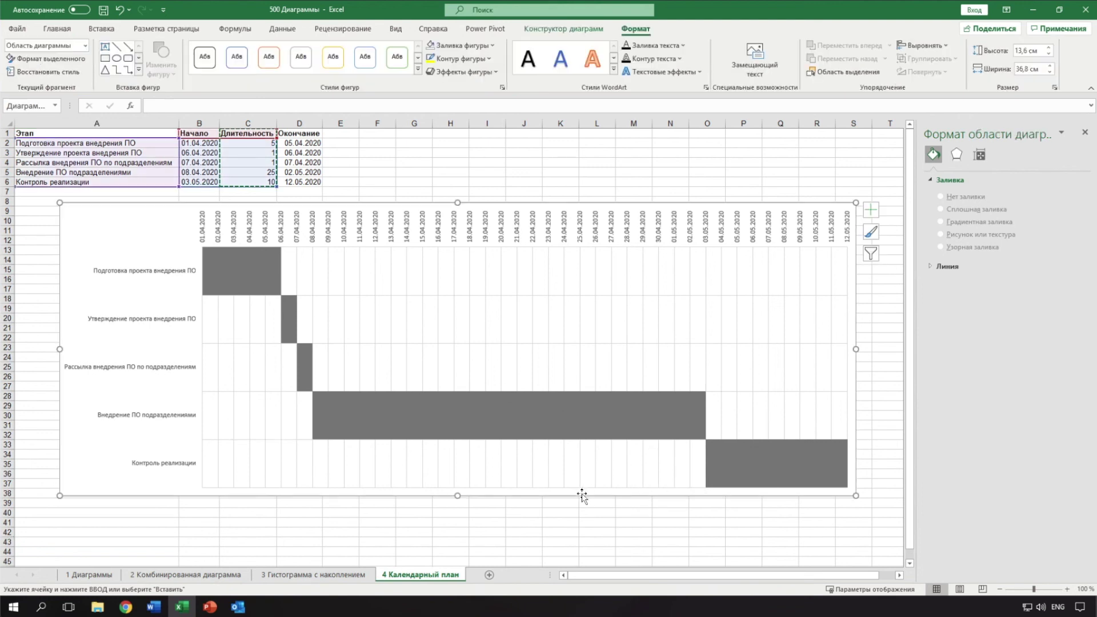